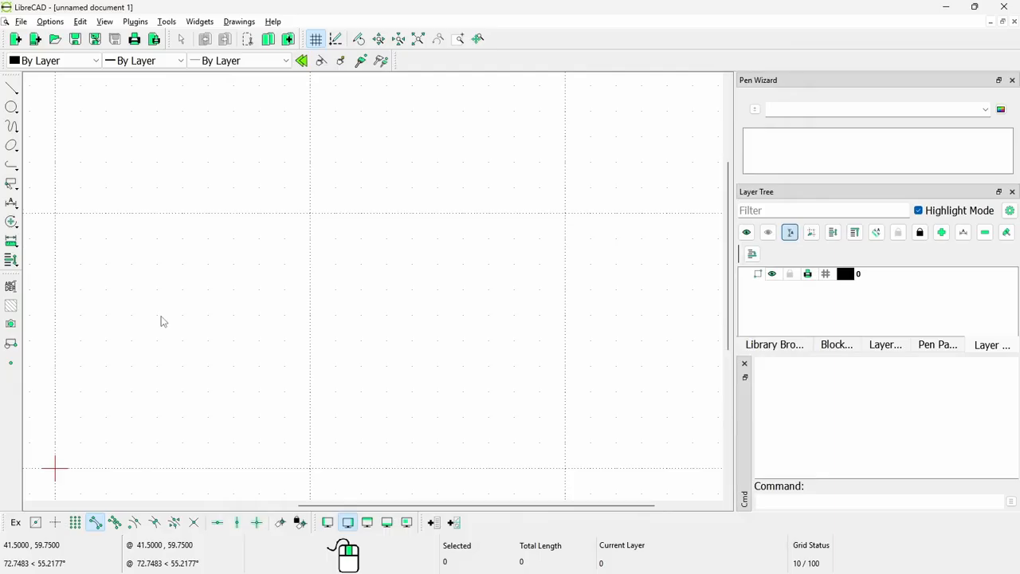
- Start a two-corner rectangle with grid snapping enabled in place of endpoint snapping
left_click(11, 88)
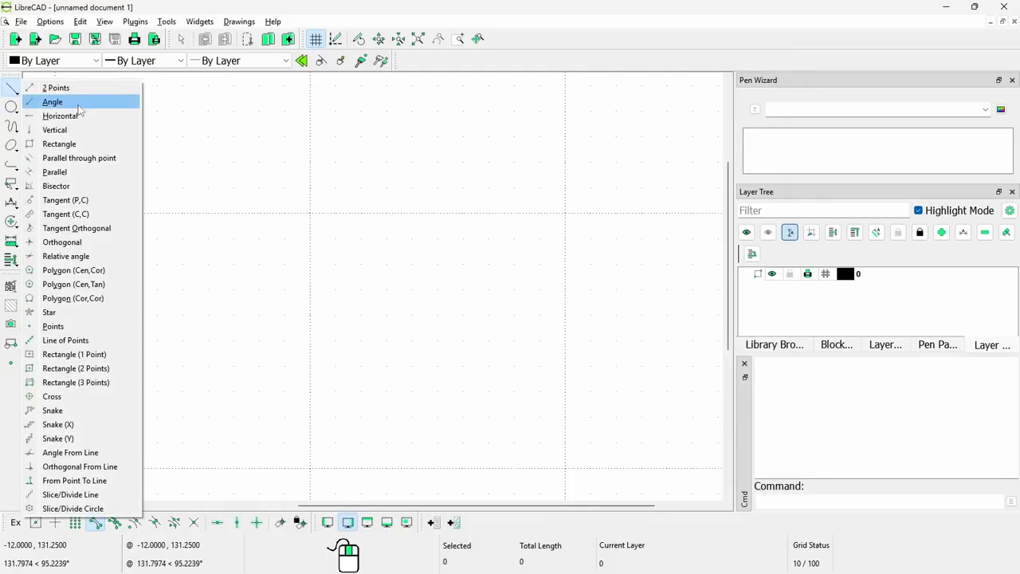
left_click(70, 146)
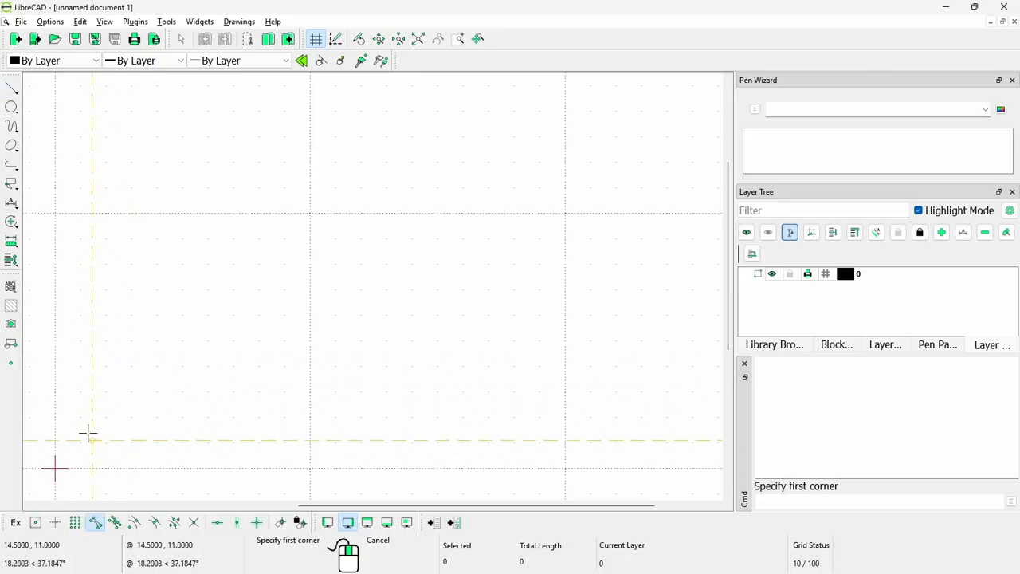
left_click(76, 523)
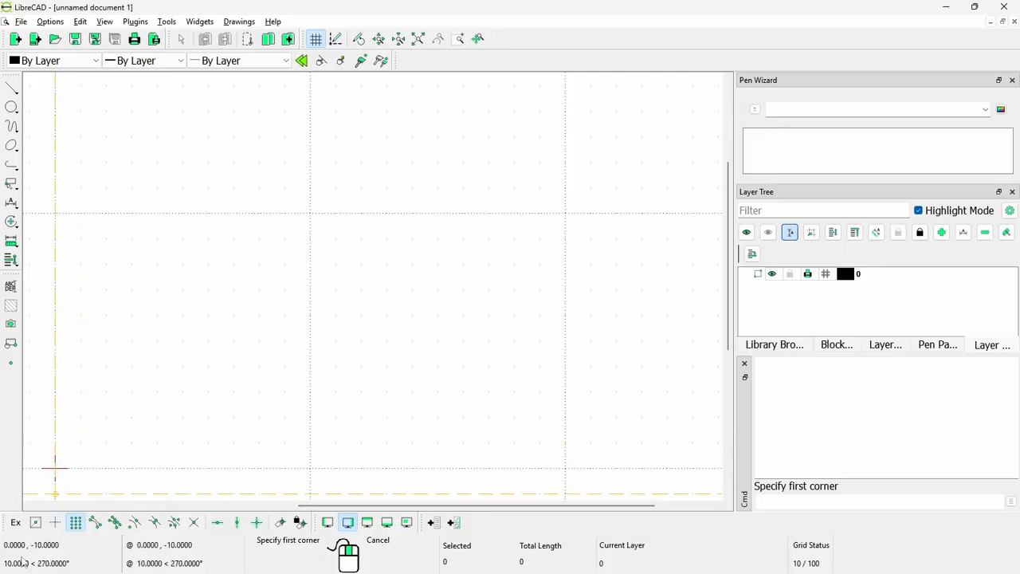
- Draw two trial rectangles with their corners snapped to grid points, and undo both
left_click(82, 441)
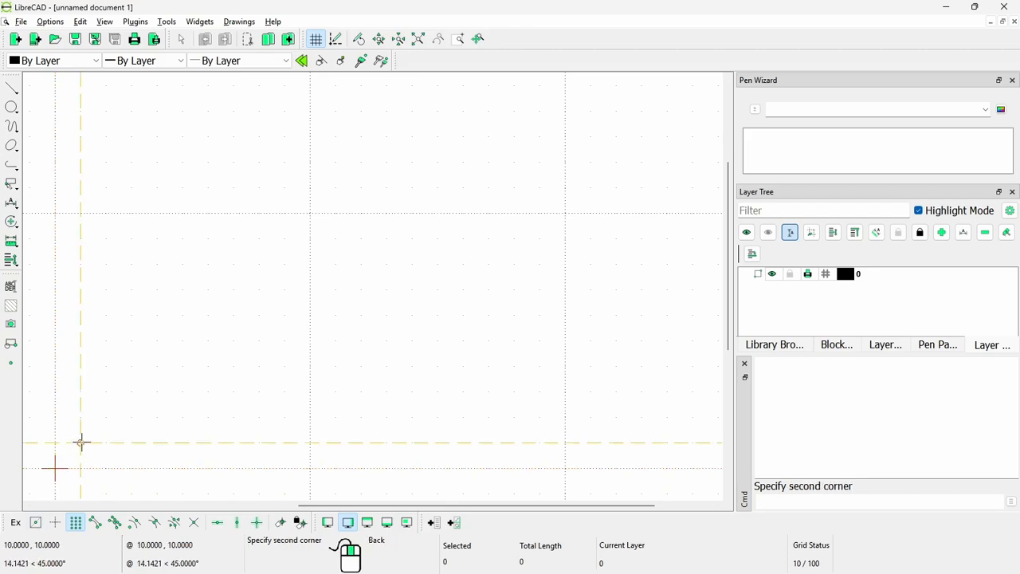
left_click(235, 236)
left_click(363, 189)
left_click(464, 264)
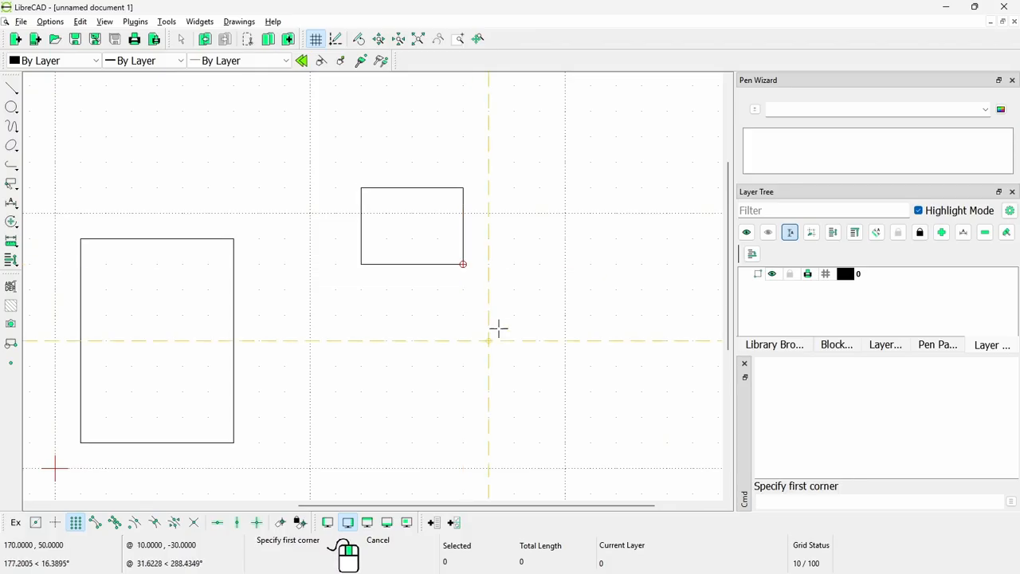
key("ctrl+z")
key("ctrl+z")
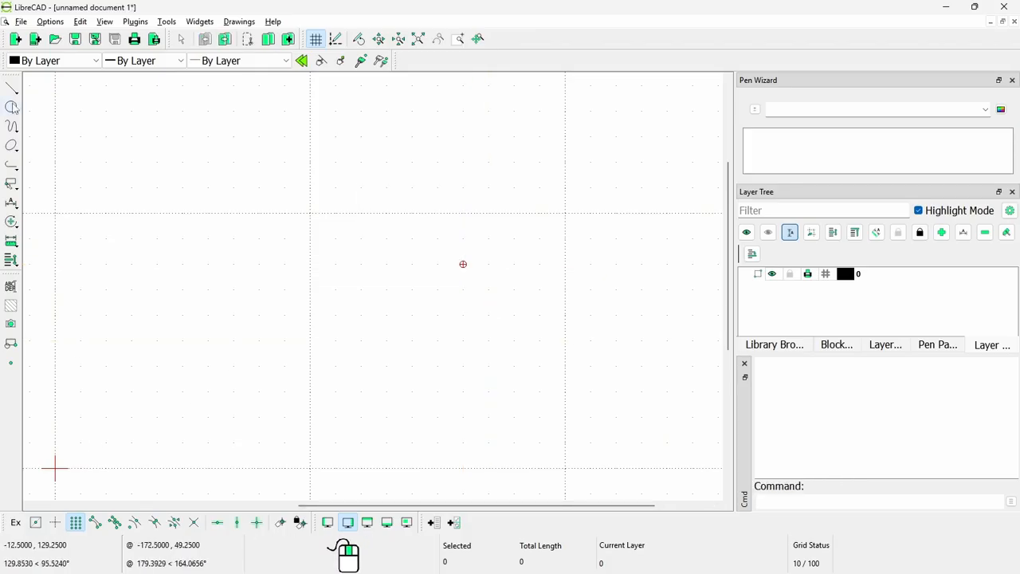
right_click(93, 459)
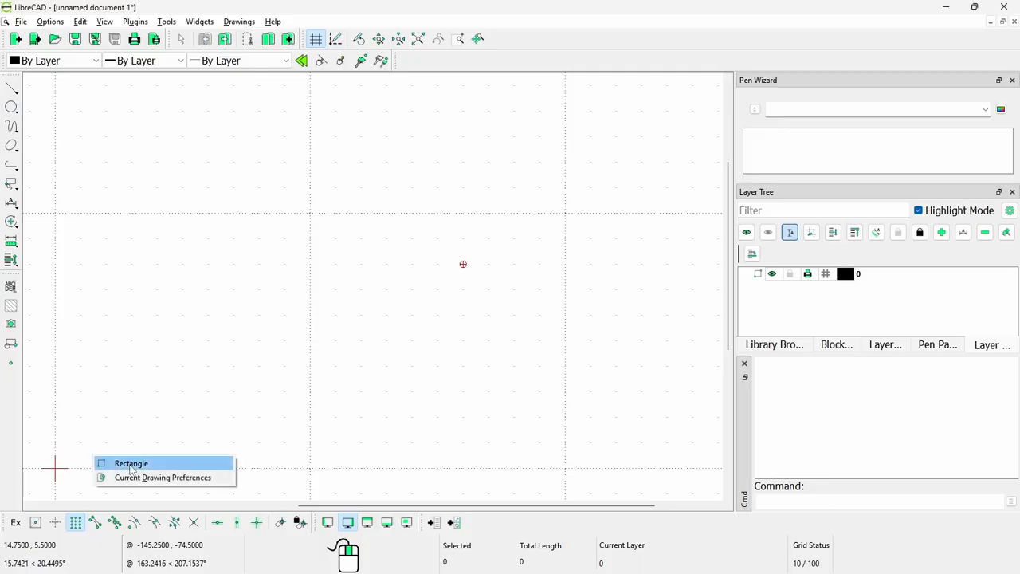
left_click(132, 464)
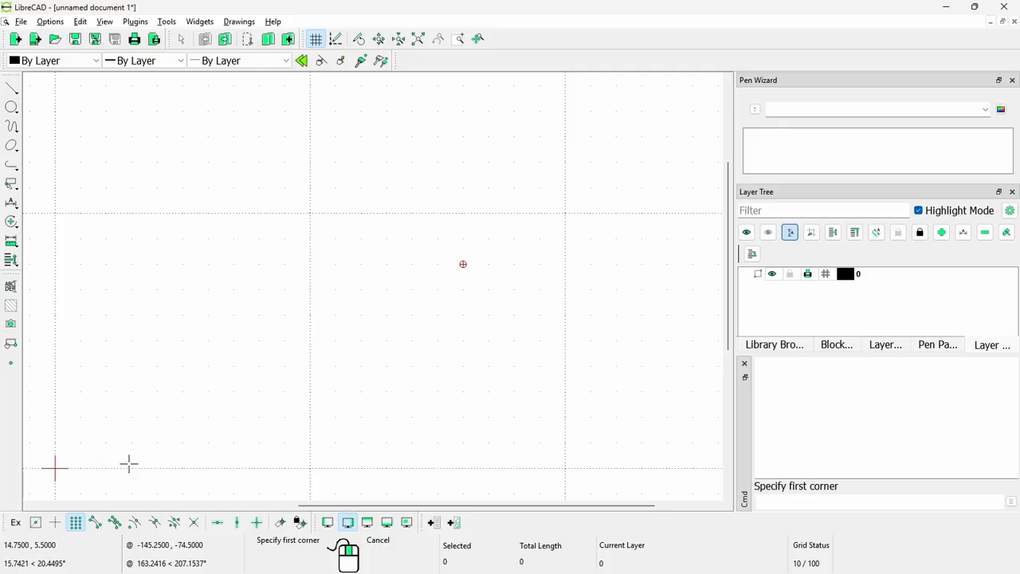
left_click(83, 444)
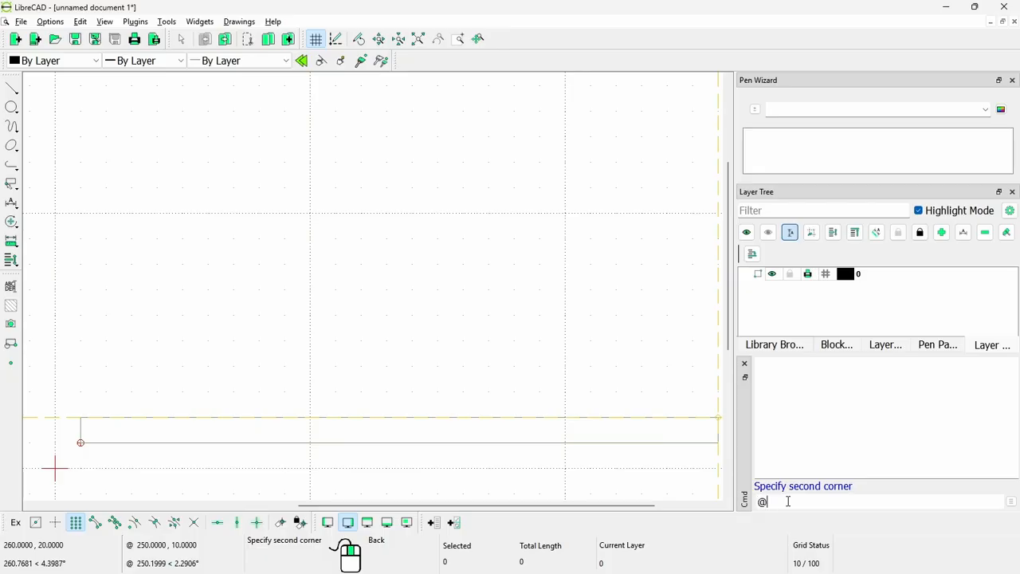
type("38")
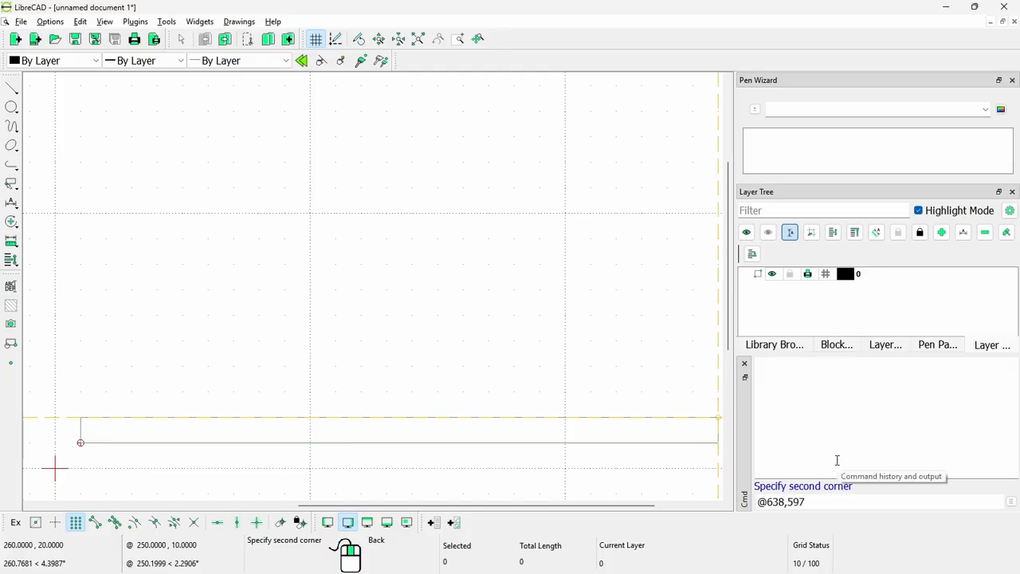
type(",597")
key("Return")
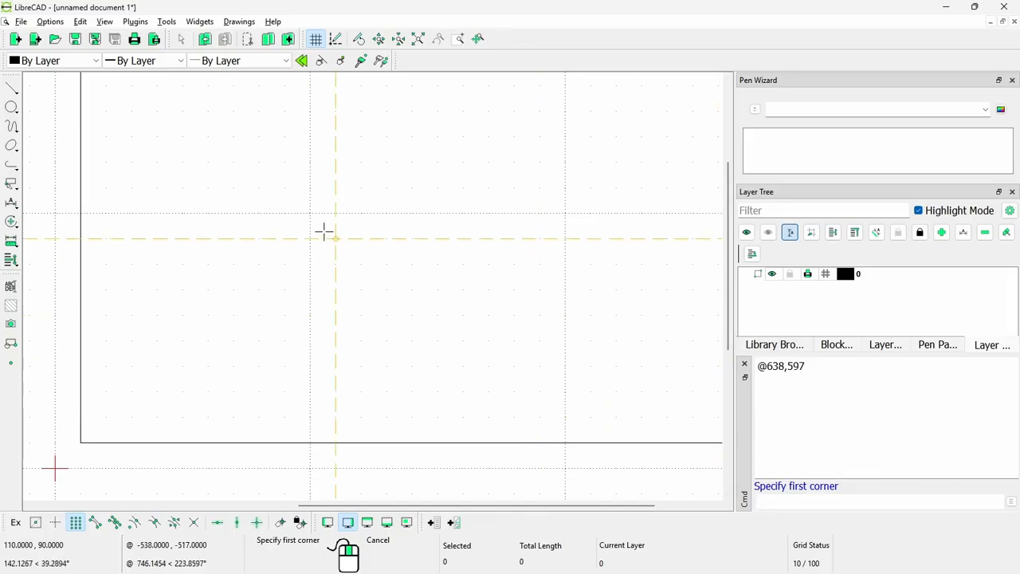
scroll(324, 231, "down", 5)
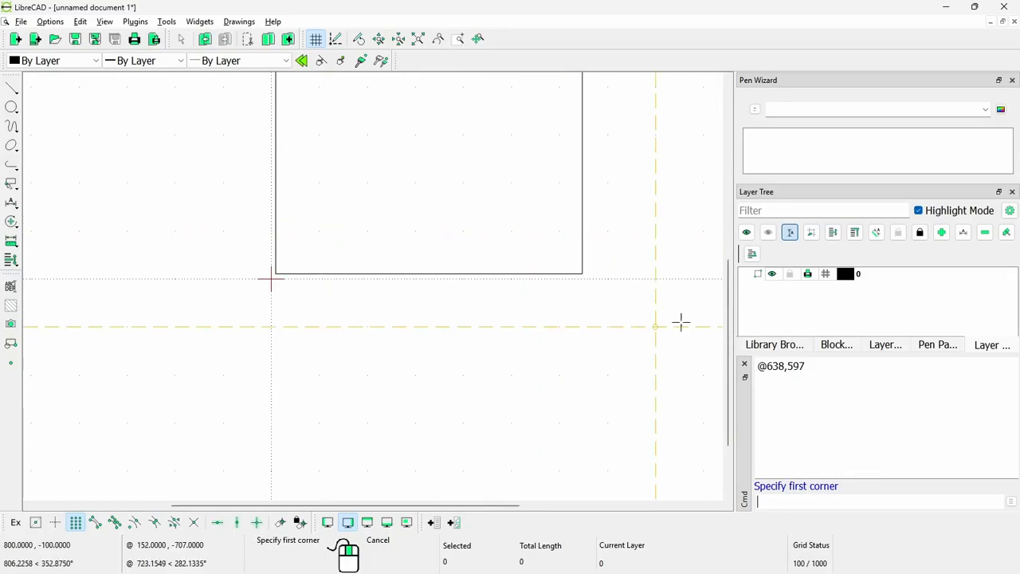
left_click_drag(730, 323, 729, 270)
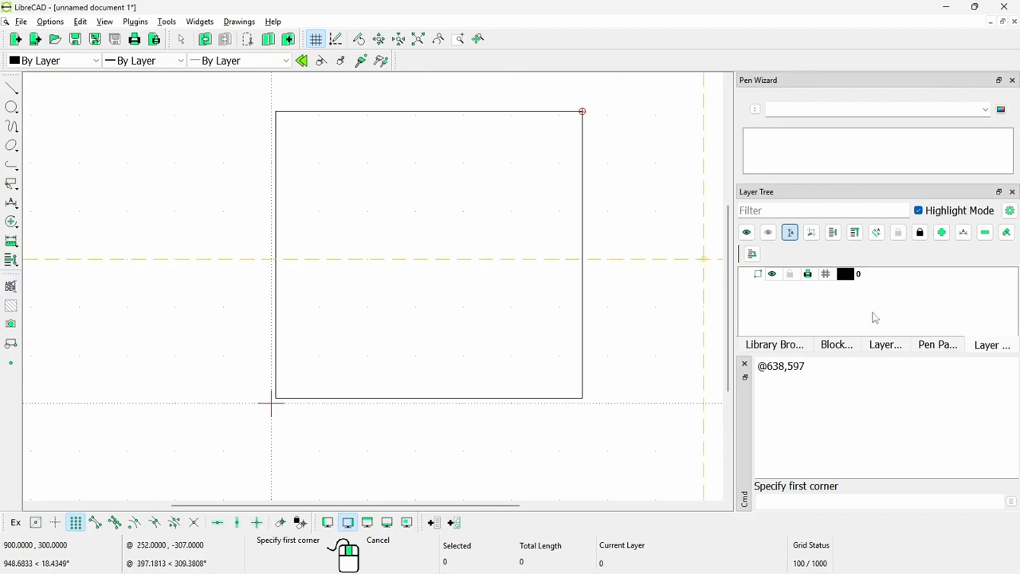
- Add a layer named dimensions of type Dimensions, with a blue continuous pen 0.25 mm ISO wide
left_click(941, 231)
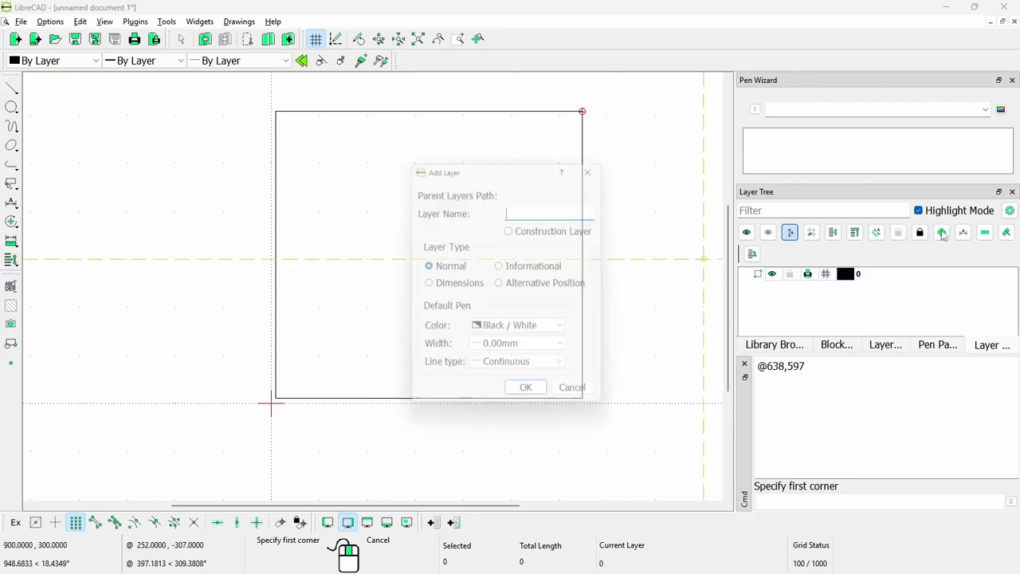
left_click(426, 287)
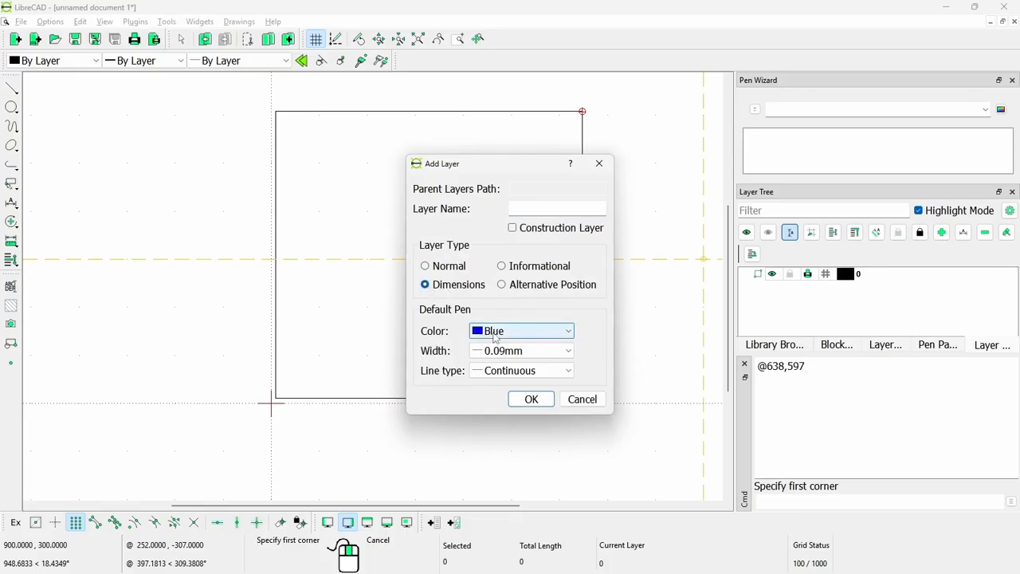
left_click(534, 352)
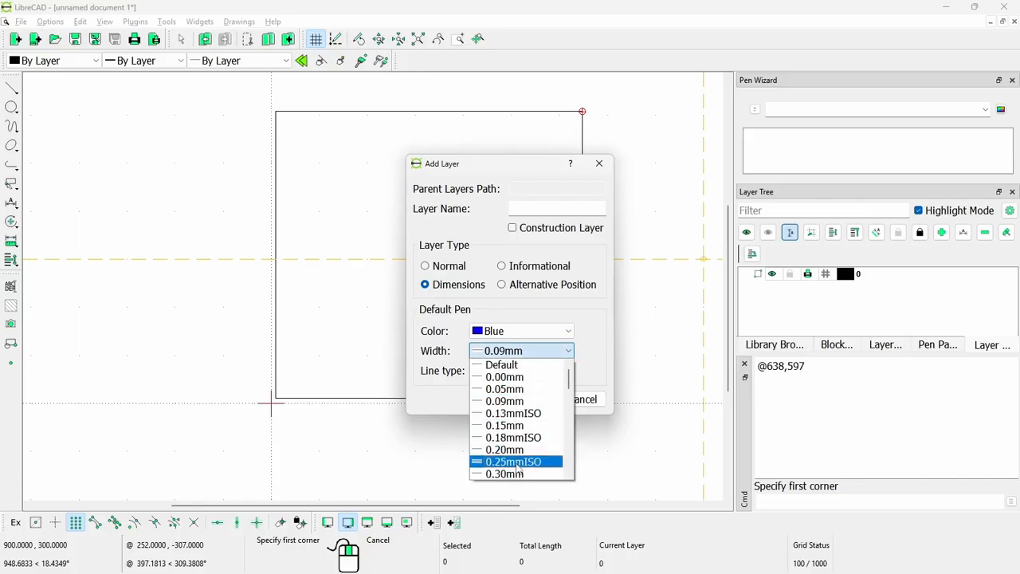
left_click(517, 462)
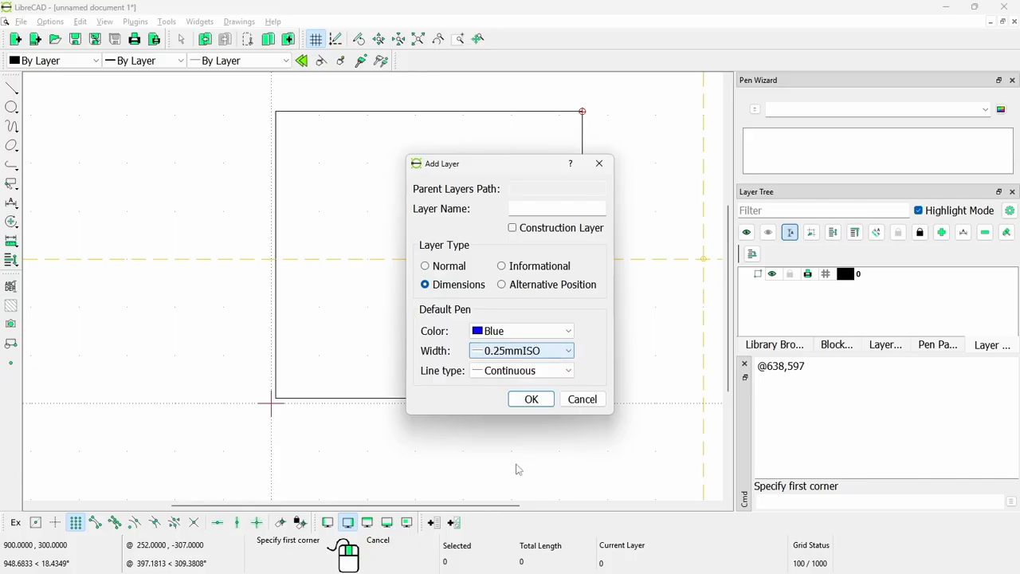
left_click(531, 399)
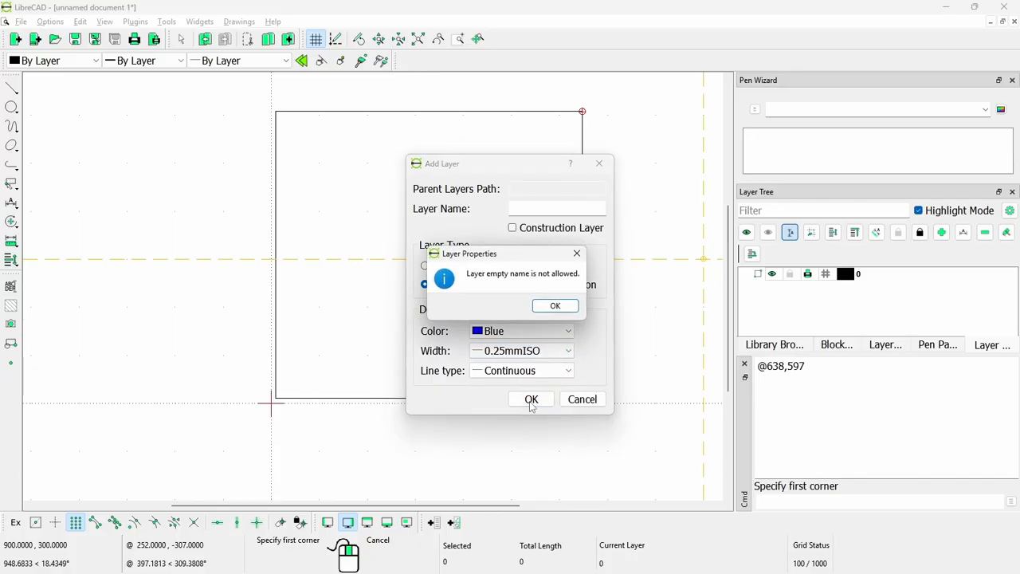
left_click(555, 305)
left_click(539, 207)
type("dim")
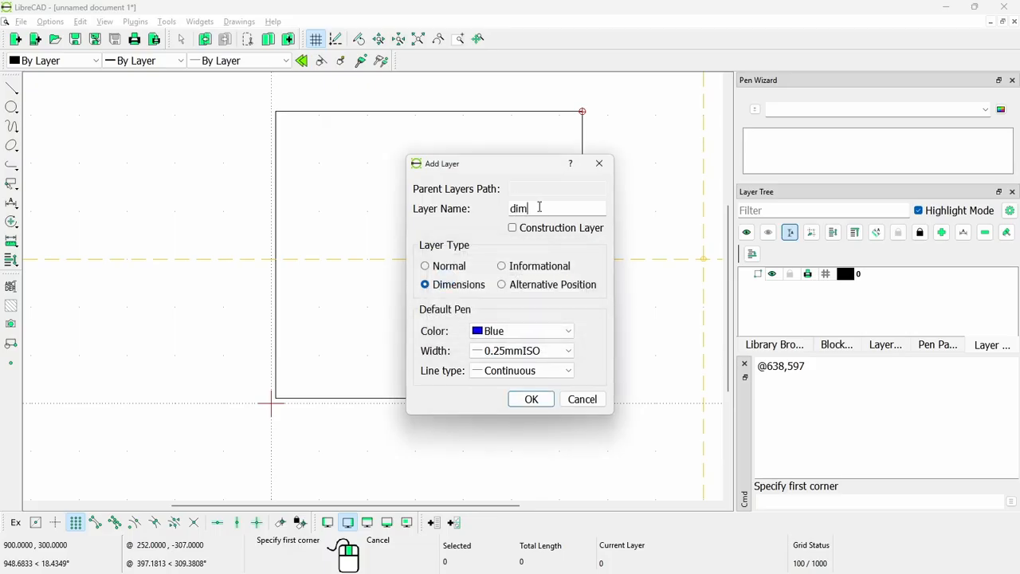
type("ensions")
left_click(531, 399)
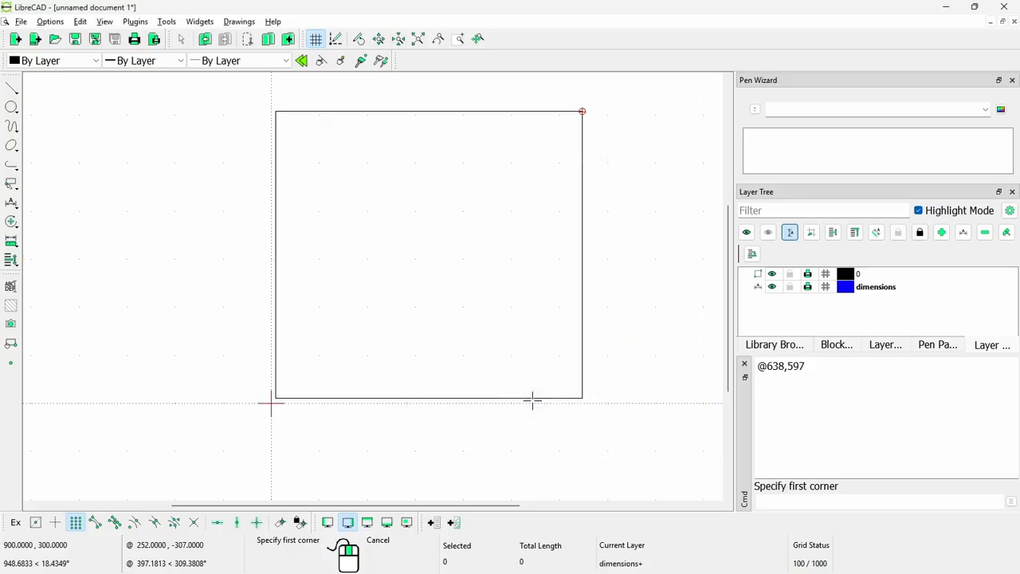
- Set the default pen width of layer 0 to 0.50 mm ISO
double_click(851, 275)
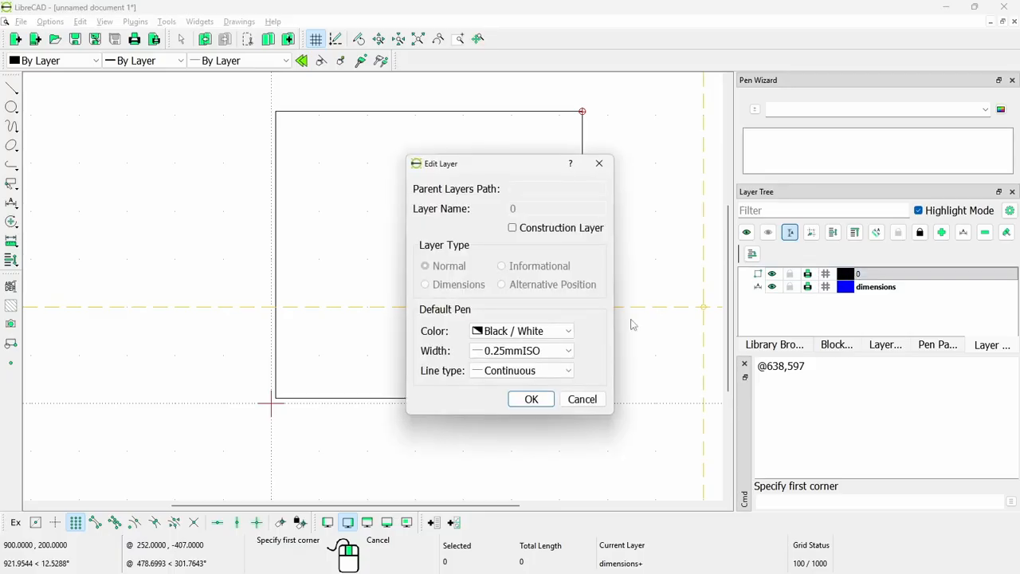
left_click(564, 353)
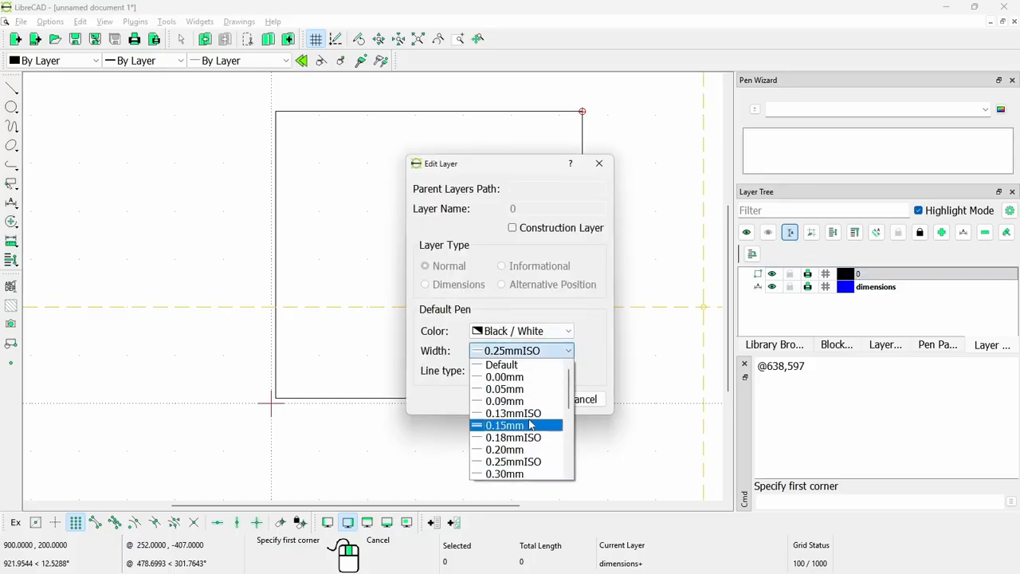
scroll(531, 446, "down", 2)
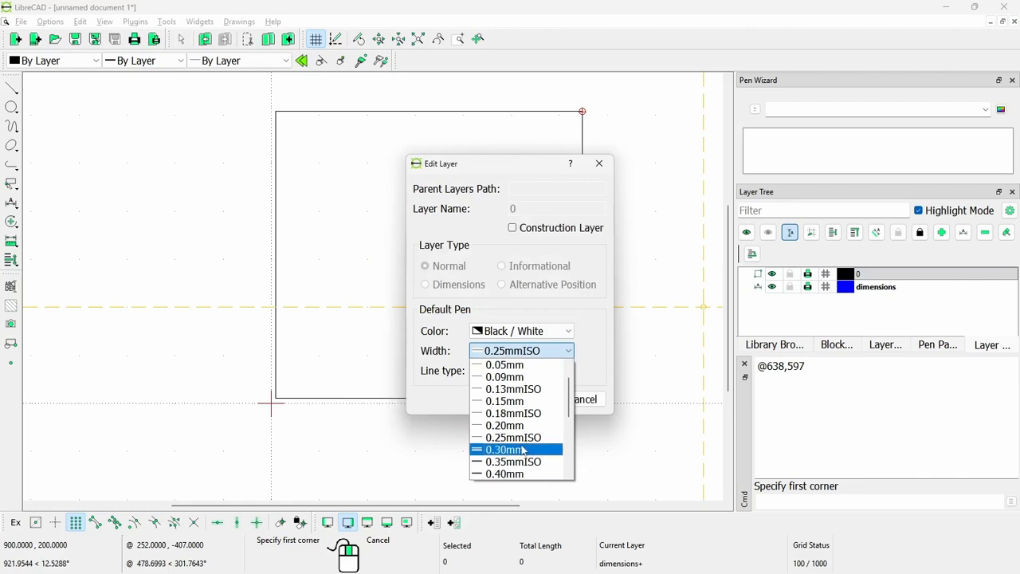
left_click(517, 462)
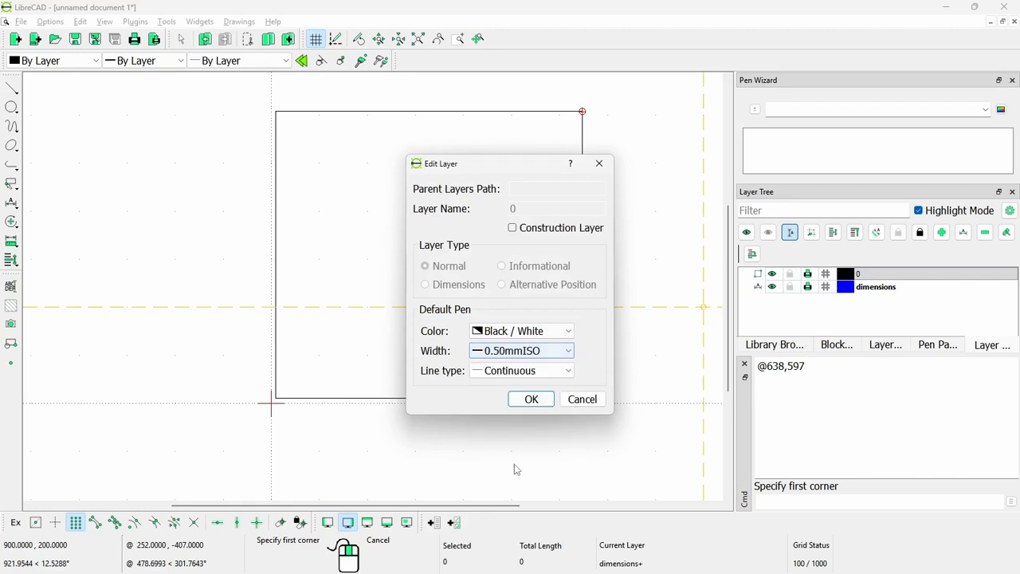
left_click(523, 400)
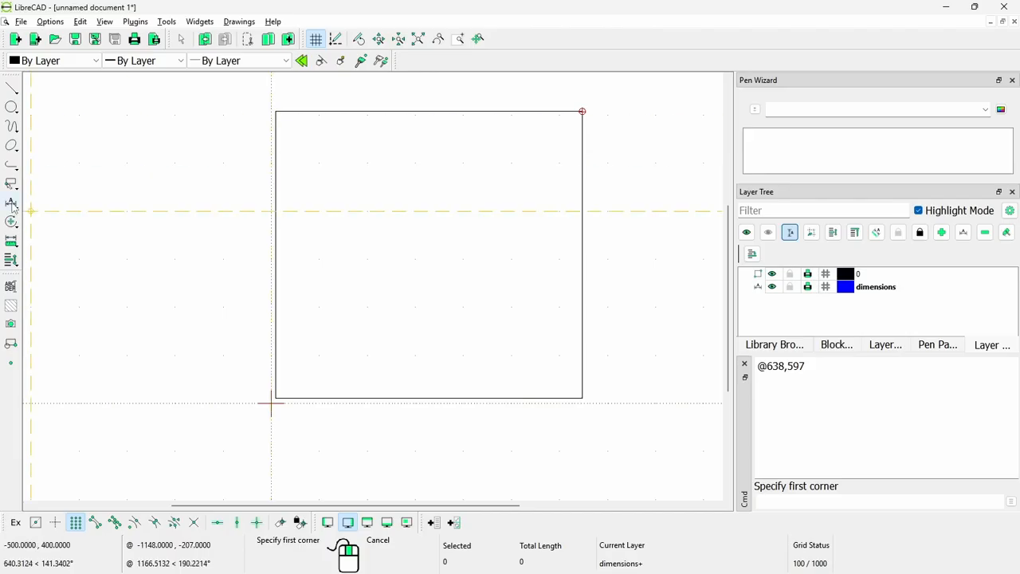
- On the dimensions layer, add a horizontal dimension between the rectangle's two upper corners, with the dimension line placed freely just above the edge
left_click(884, 291)
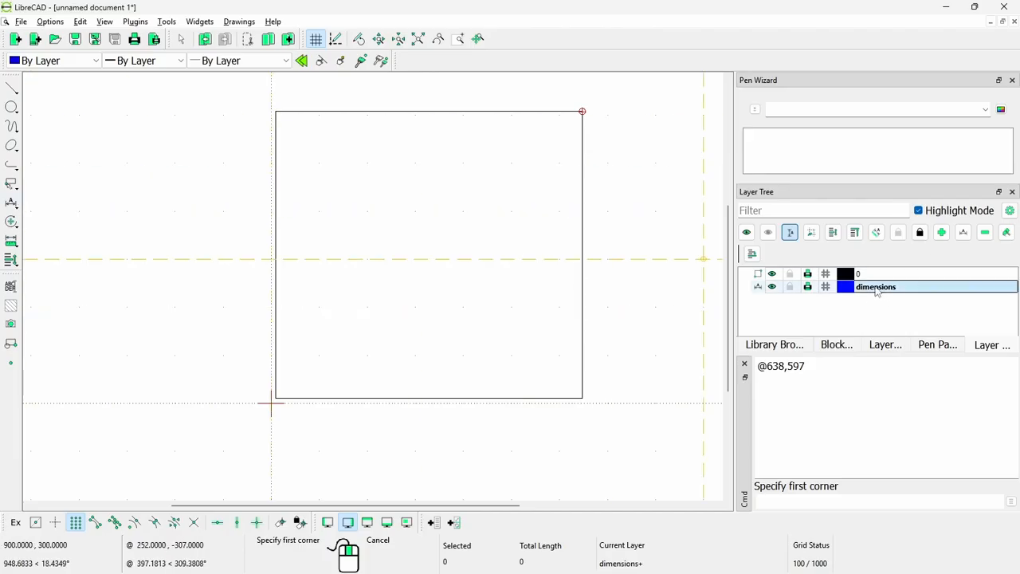
left_click(12, 205)
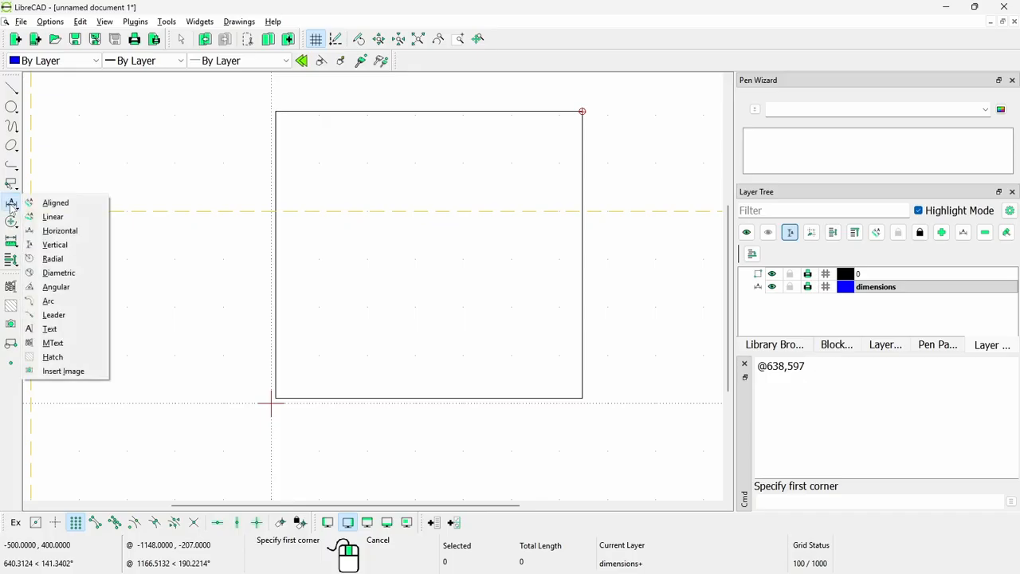
left_click(65, 240)
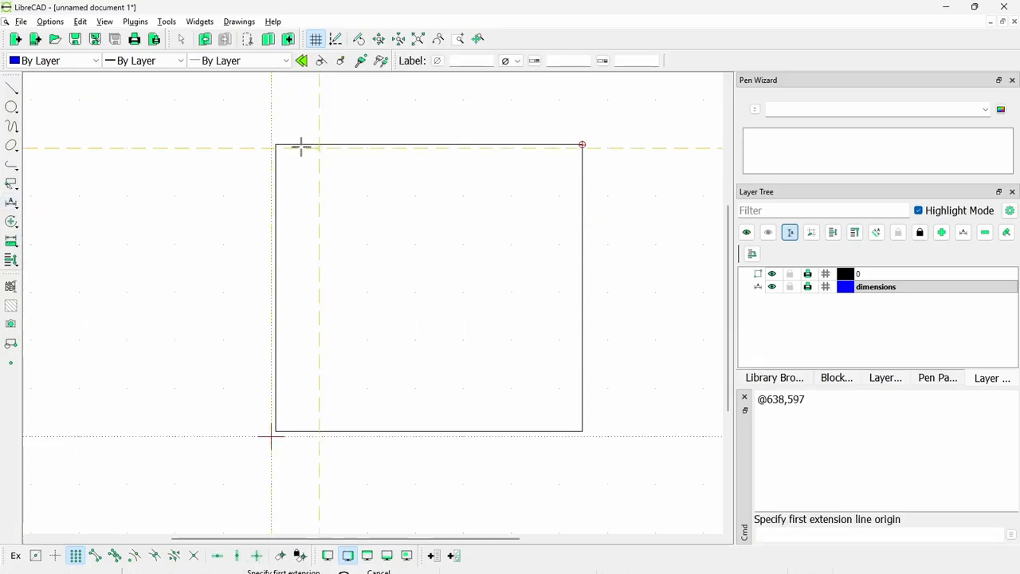
left_click(96, 555)
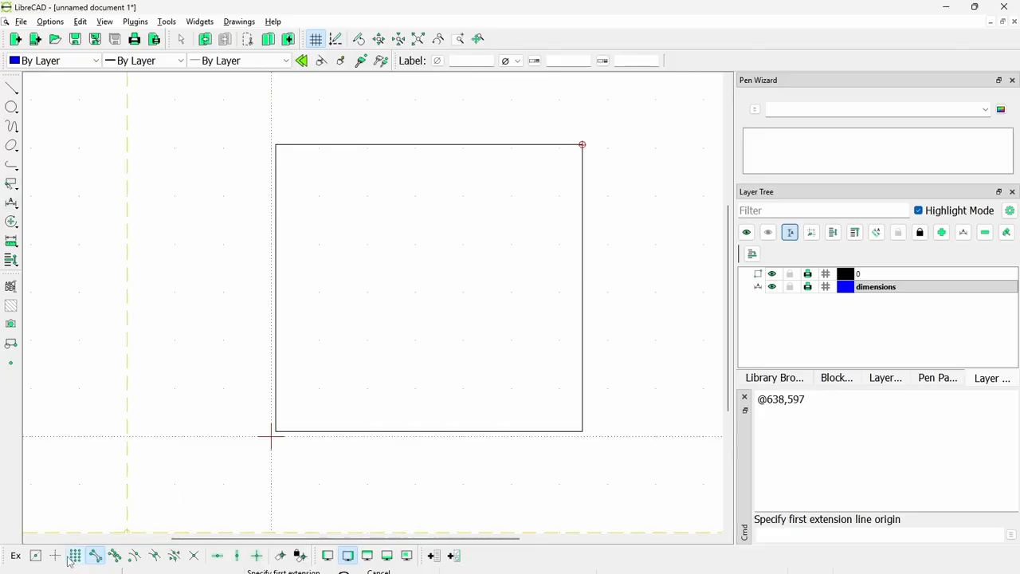
left_click(277, 147)
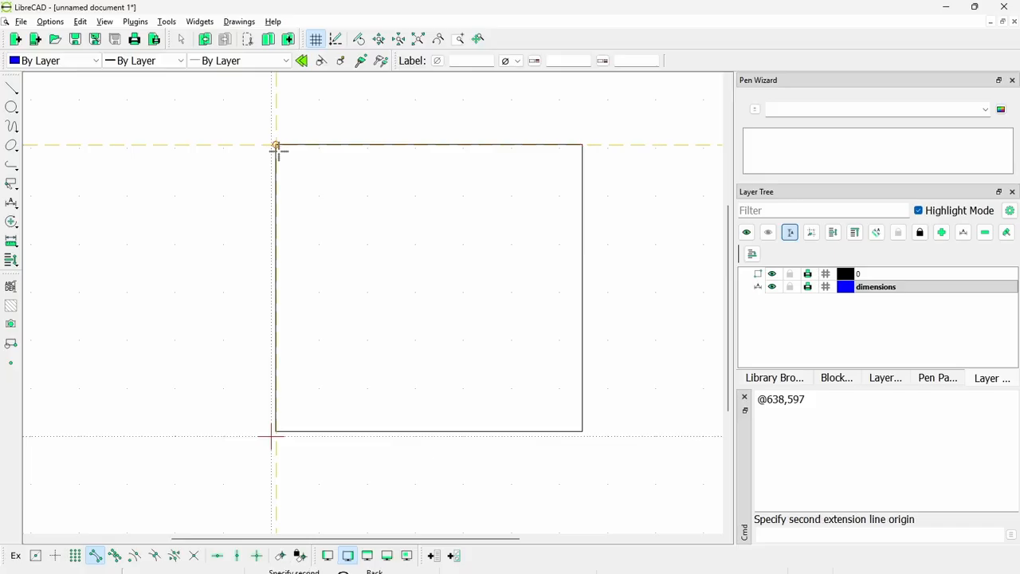
left_click(583, 147)
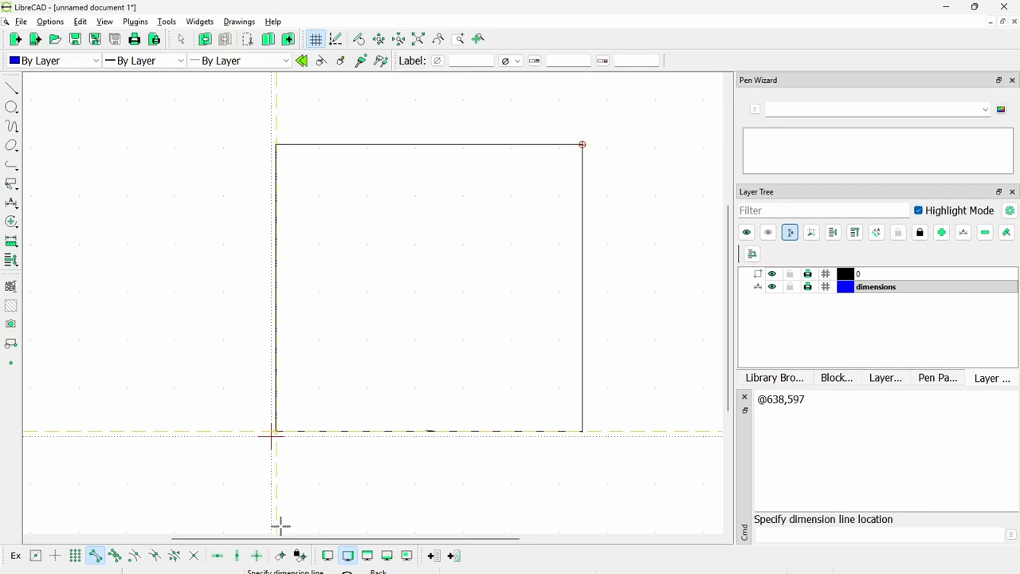
left_click(76, 556)
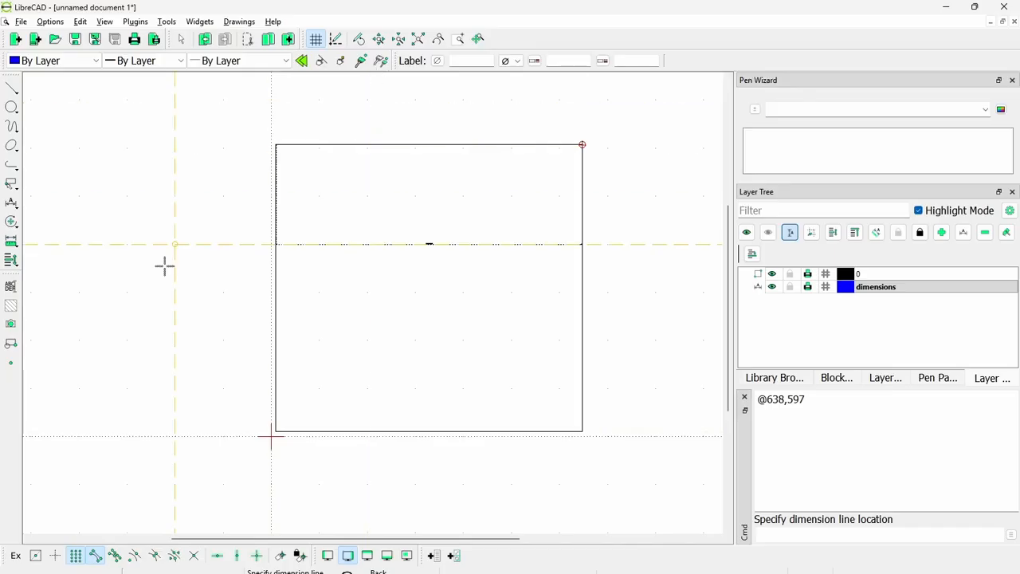
left_click(57, 555)
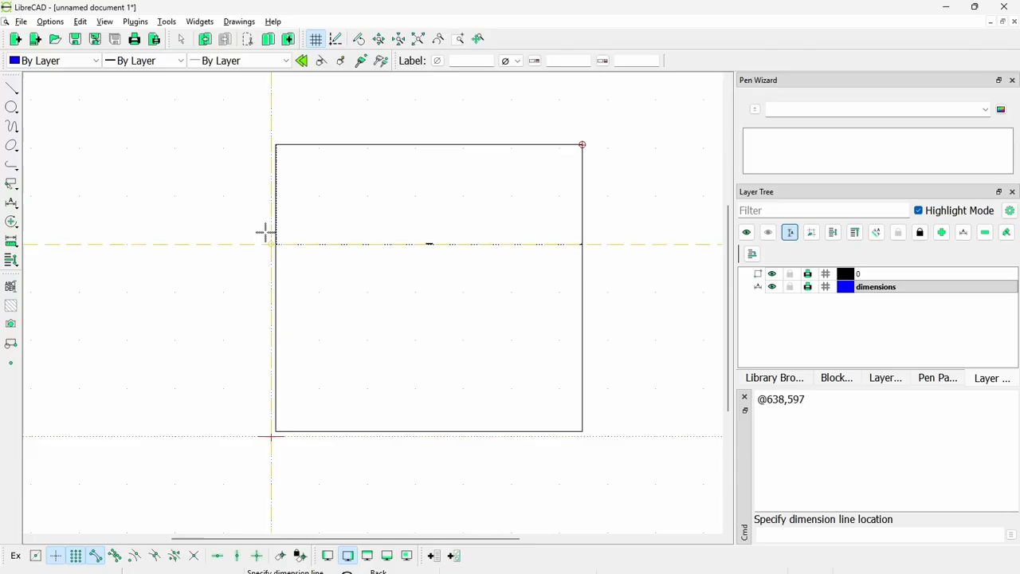
left_click(304, 133)
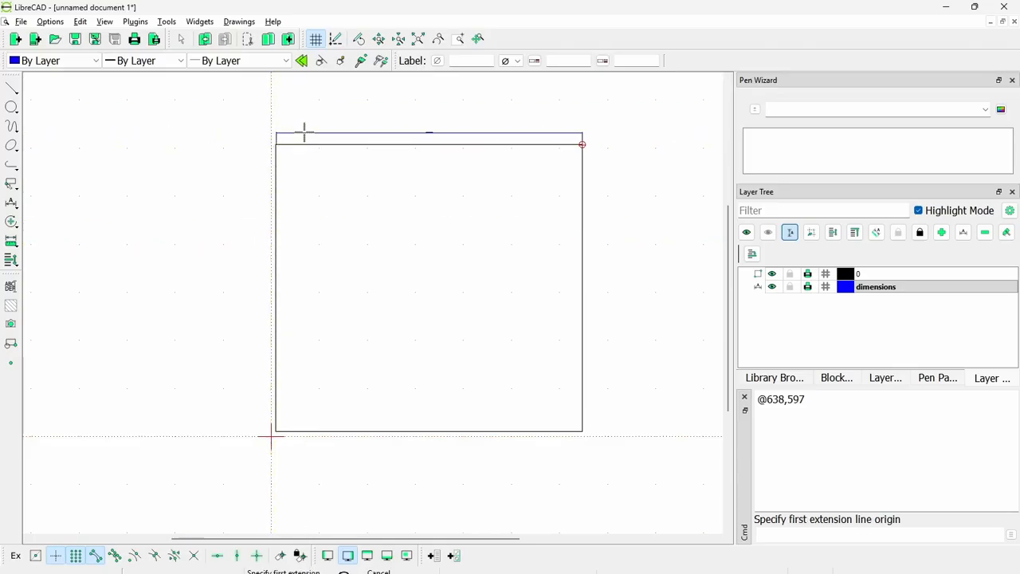
scroll(408, 152, "up", 4)
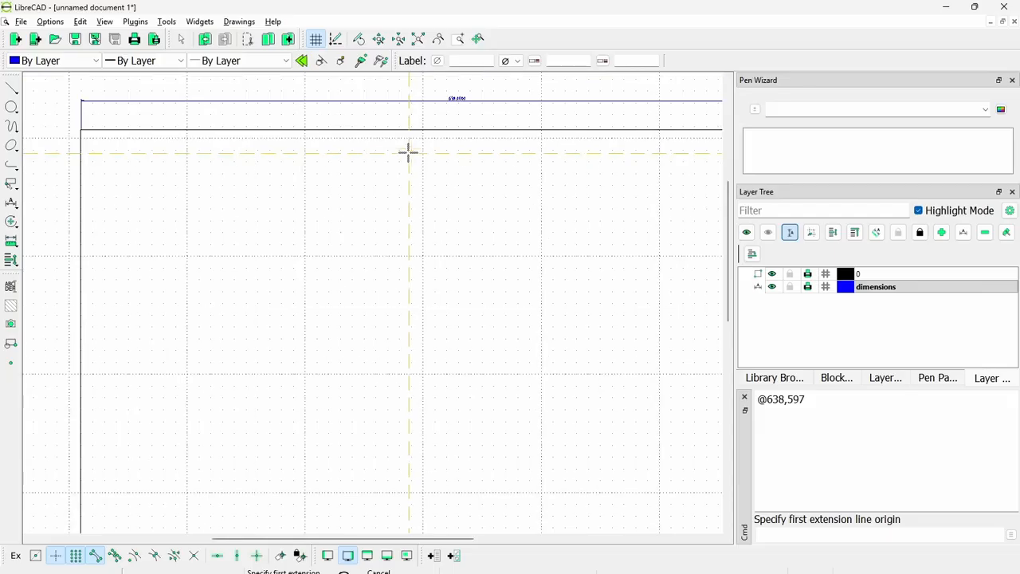
- Add a vertical dimension between the rectangle's two left corners, with the dimension line placed freely just outside the left edge
scroll(422, 139, "up", 3)
scroll(728, 149, "up", 2)
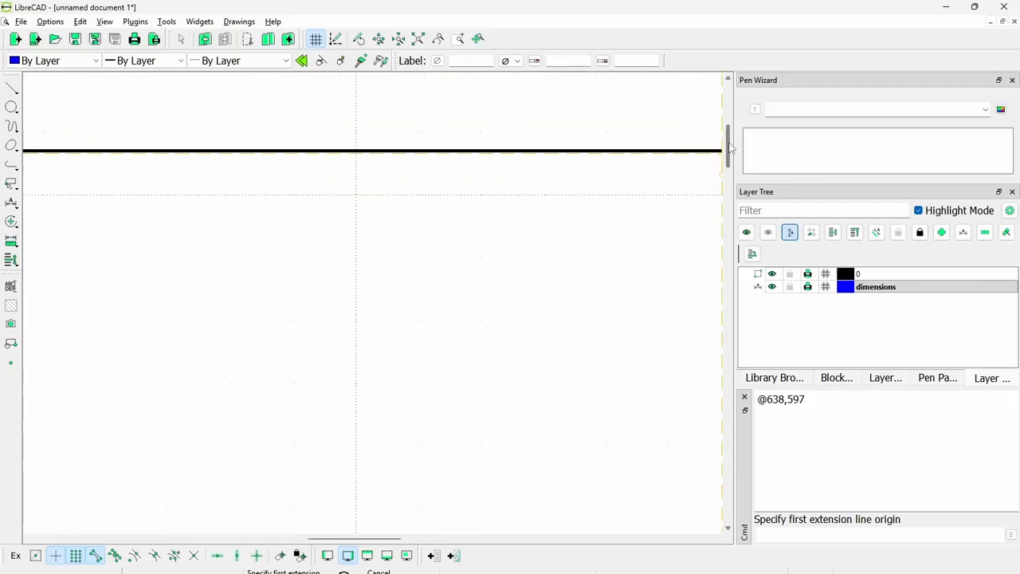
scroll(728, 149, "up", 3)
scroll(502, 189, "down", 8)
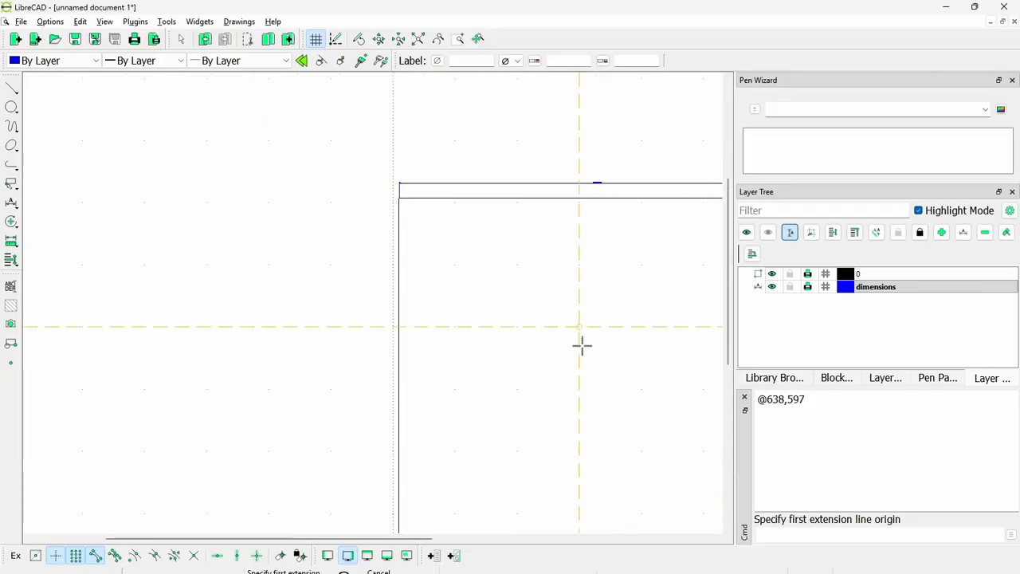
scroll(731, 232, "down", 3)
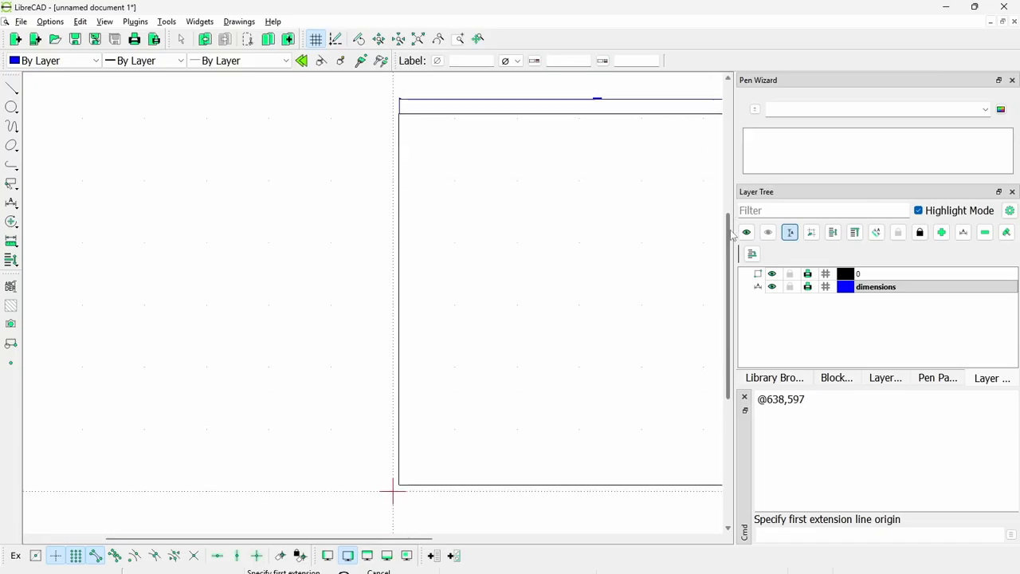
left_click(11, 202)
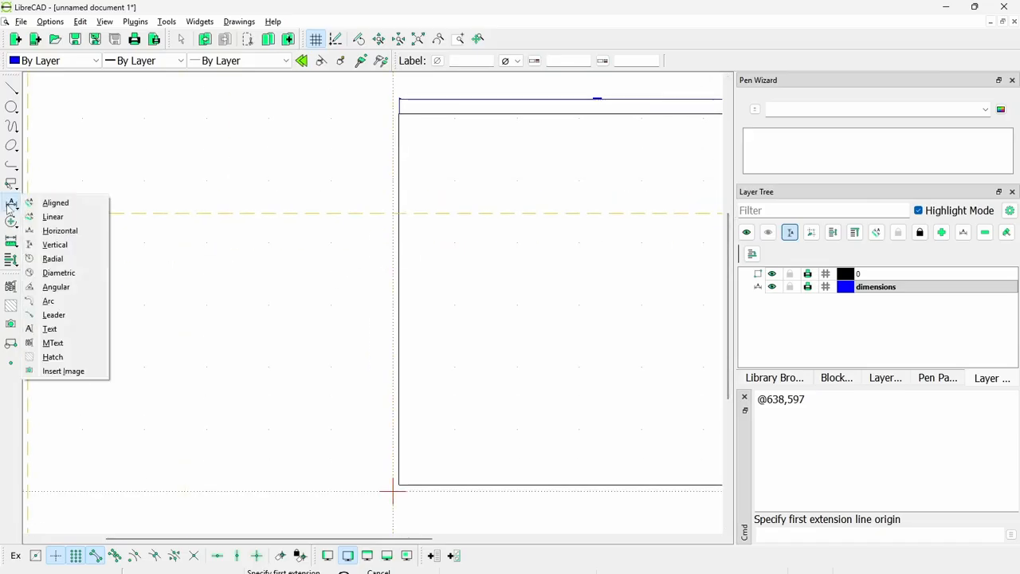
left_click(50, 234)
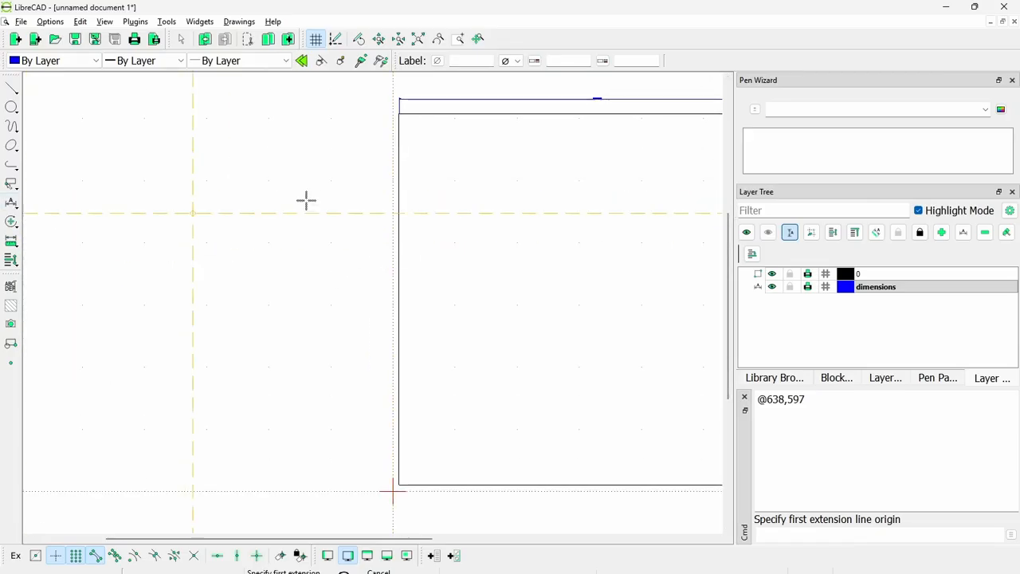
left_click(404, 476)
left_click(400, 112)
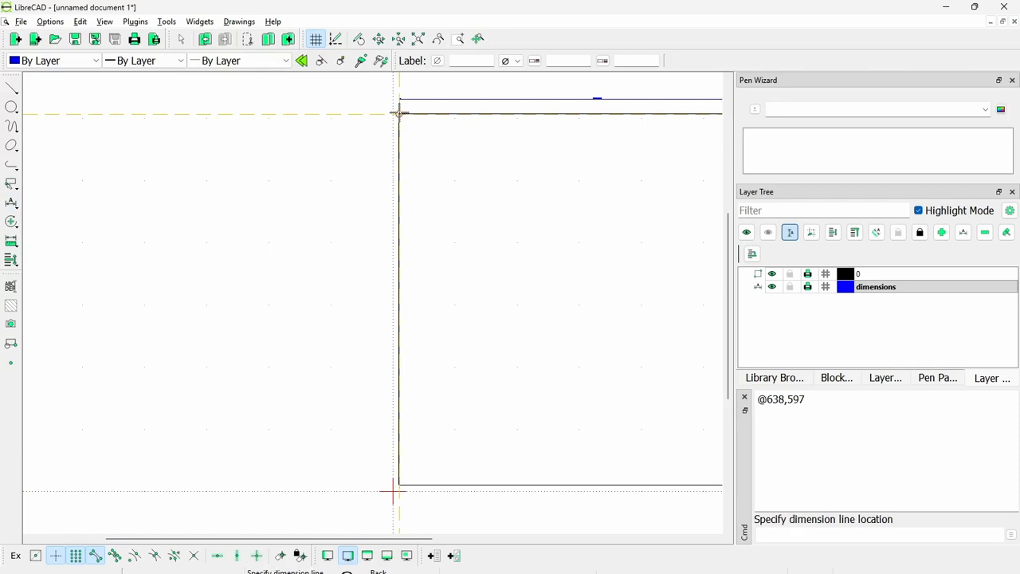
left_click(394, 160)
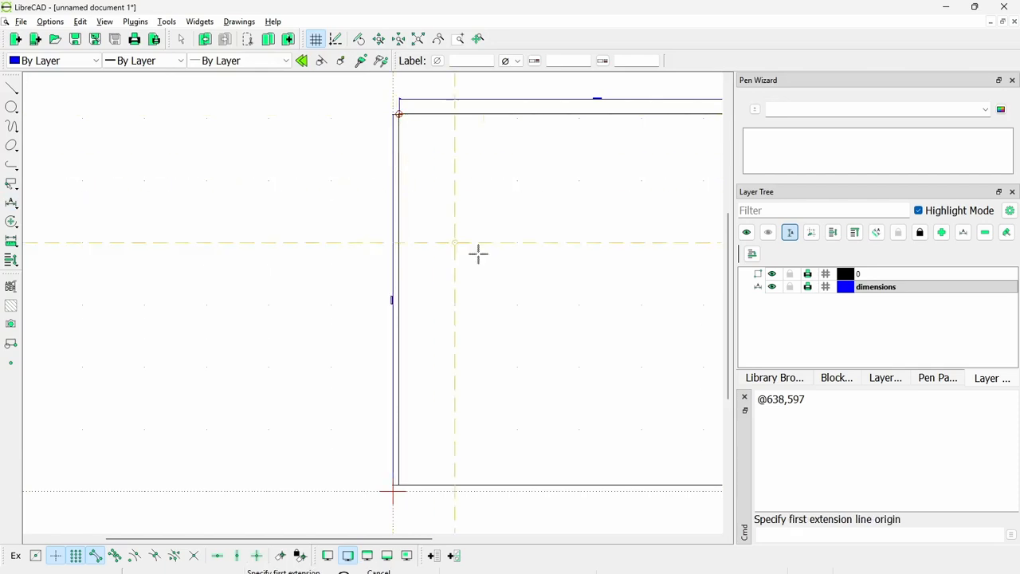
left_click(12, 108)
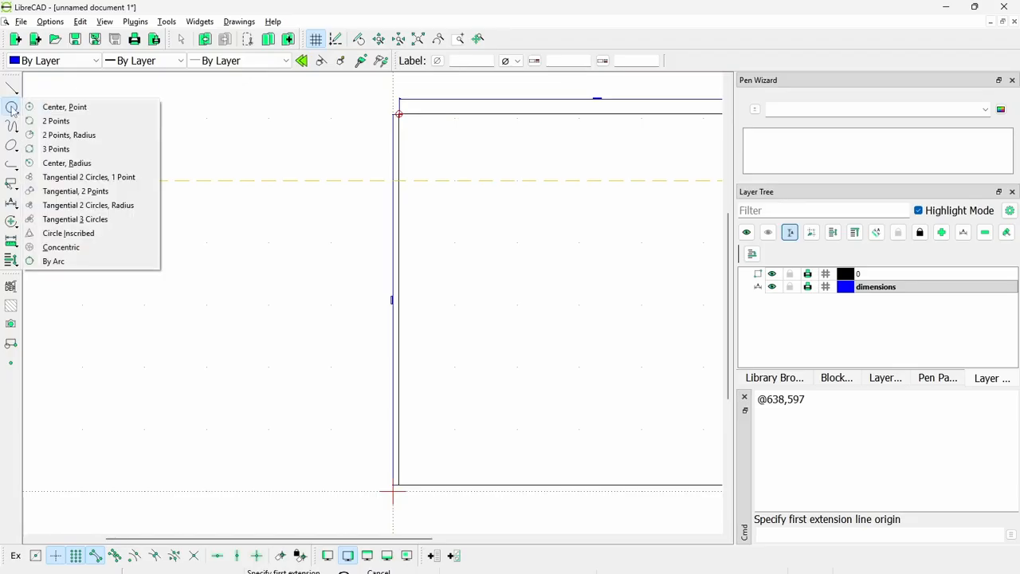
left_click(56, 121)
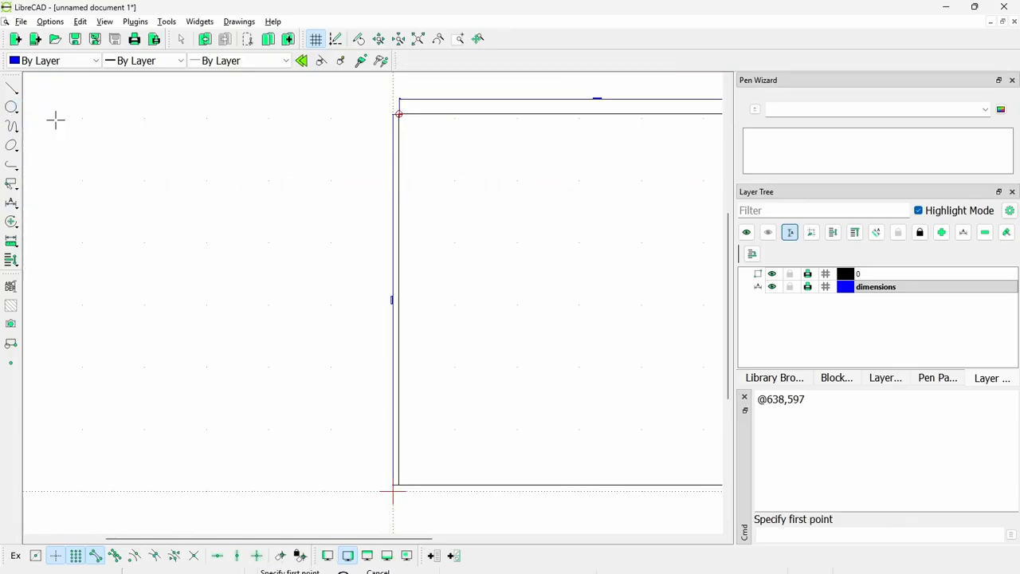
scroll(435, 456, "up", 1)
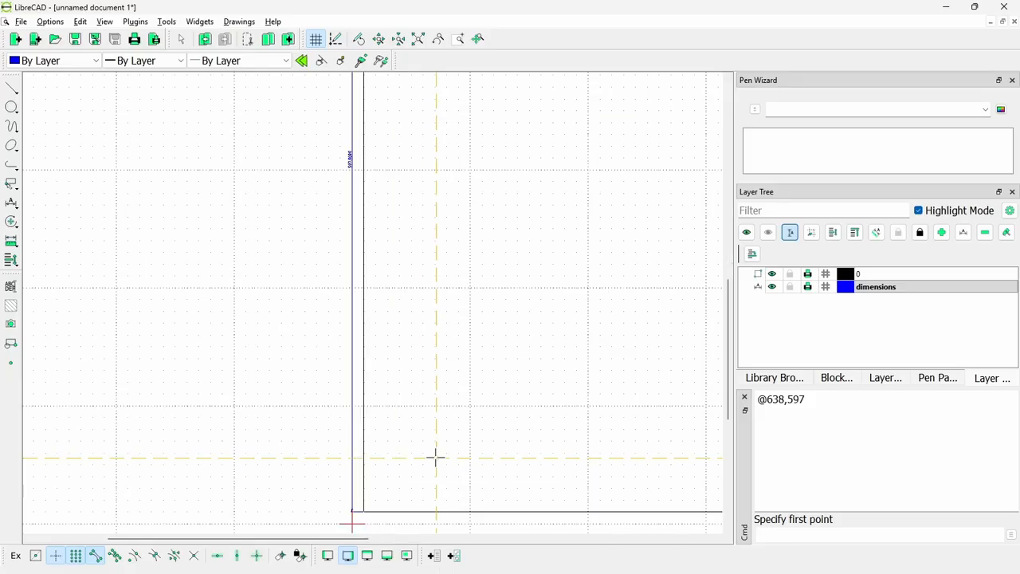
scroll(409, 460, "up", 1)
left_click_drag(727, 351, 727, 376)
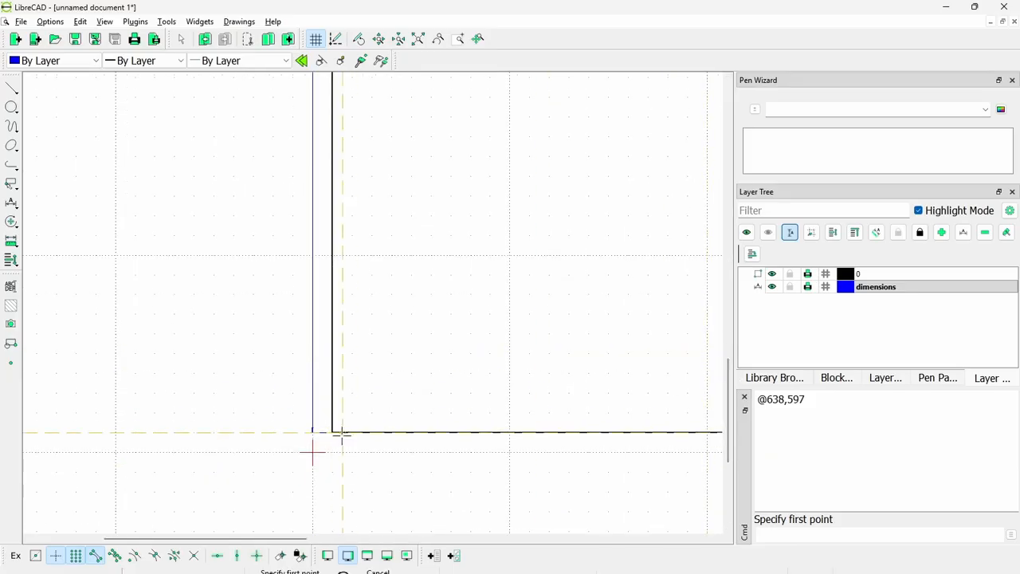
left_click(332, 432)
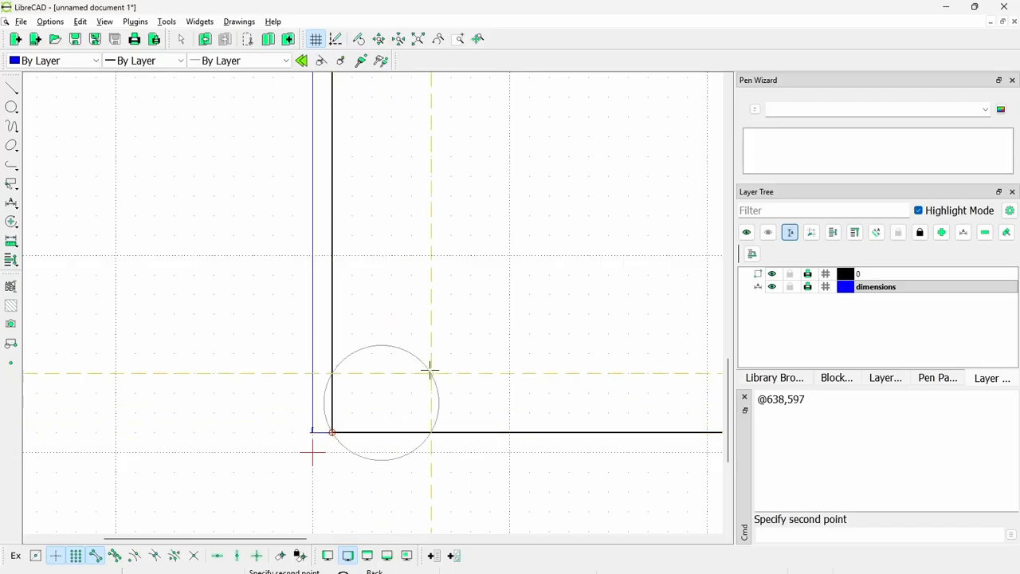
key("Escape")
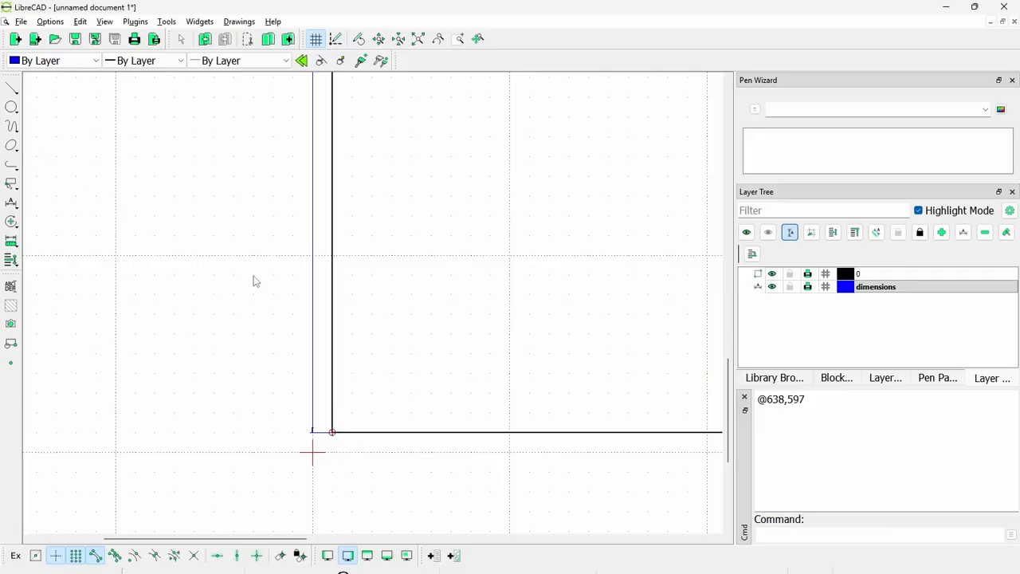
right_click(381, 342)
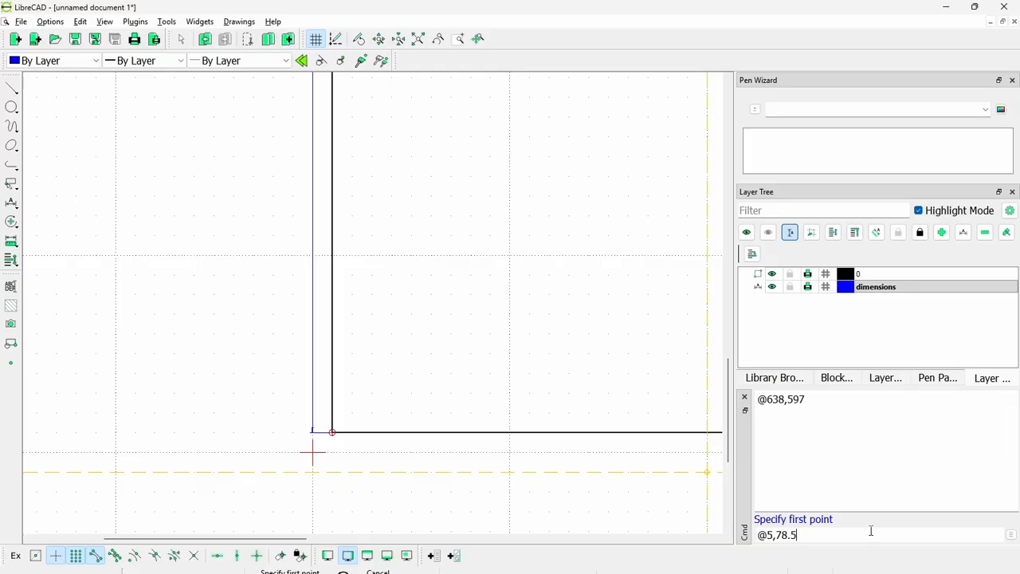
key("Return")
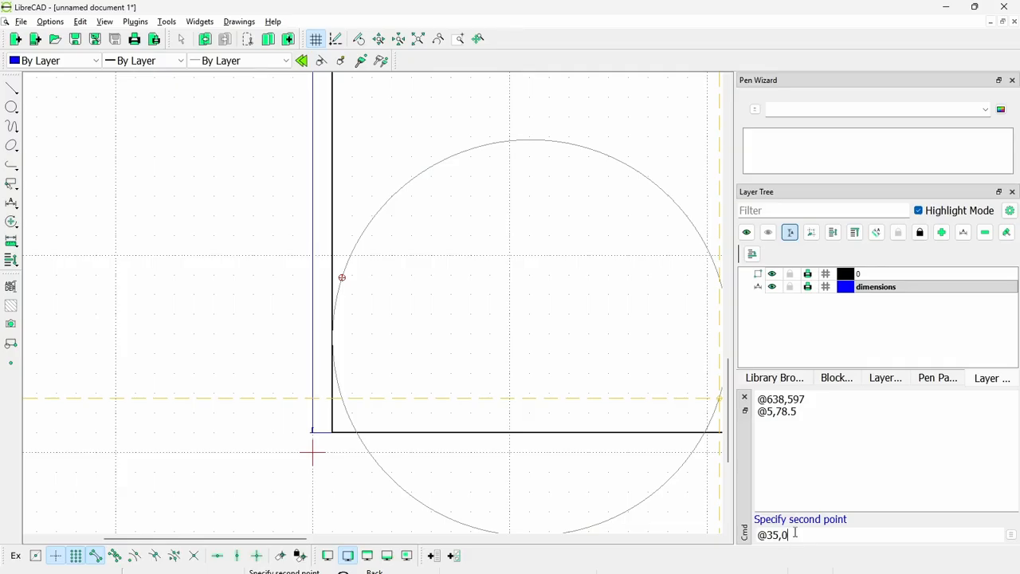
key("Return")
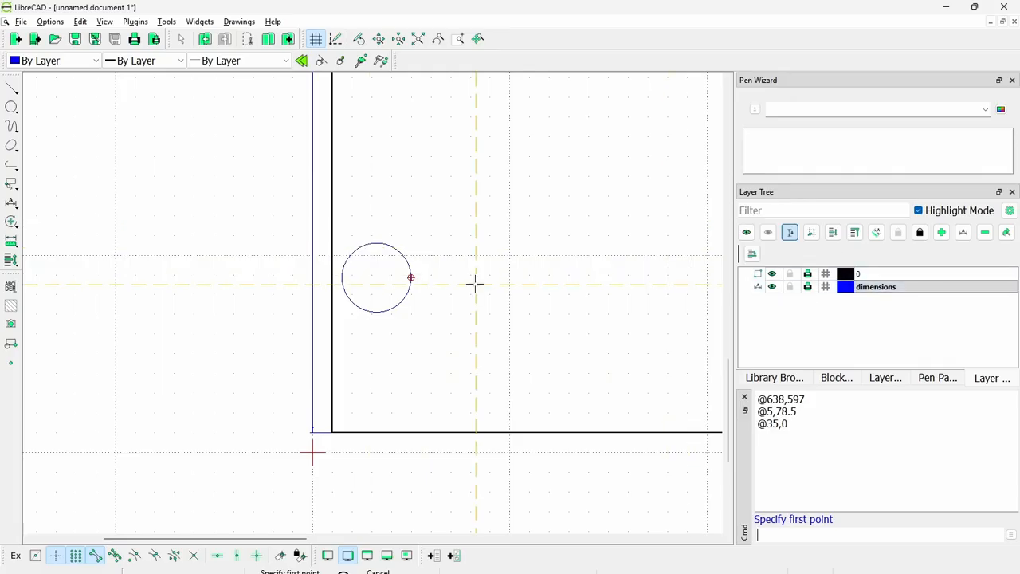
key("Escape")
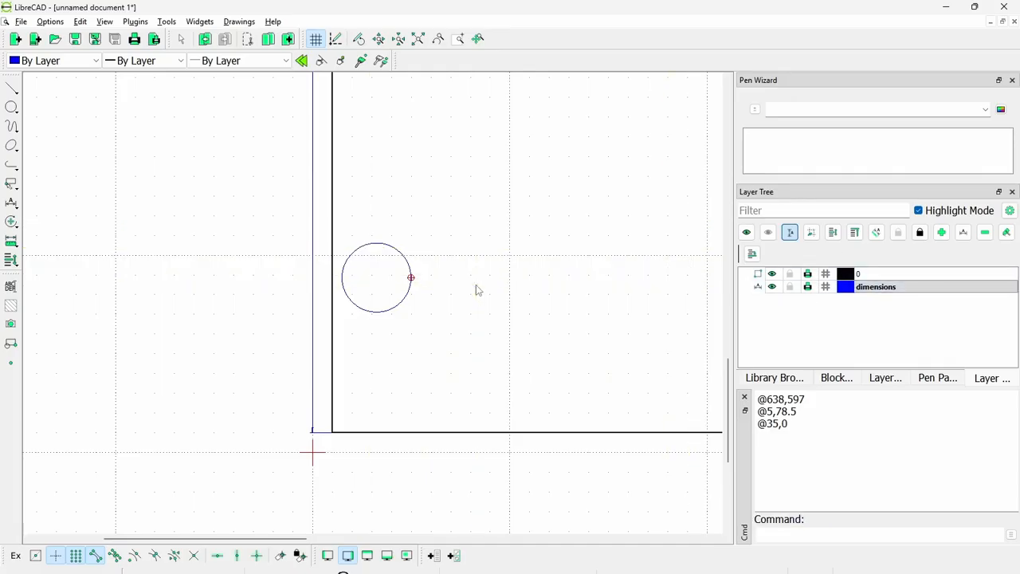
- Move the circle near the rectangle's lower-left corner to layer 0 through its properties
left_click(373, 247)
double_click(386, 249)
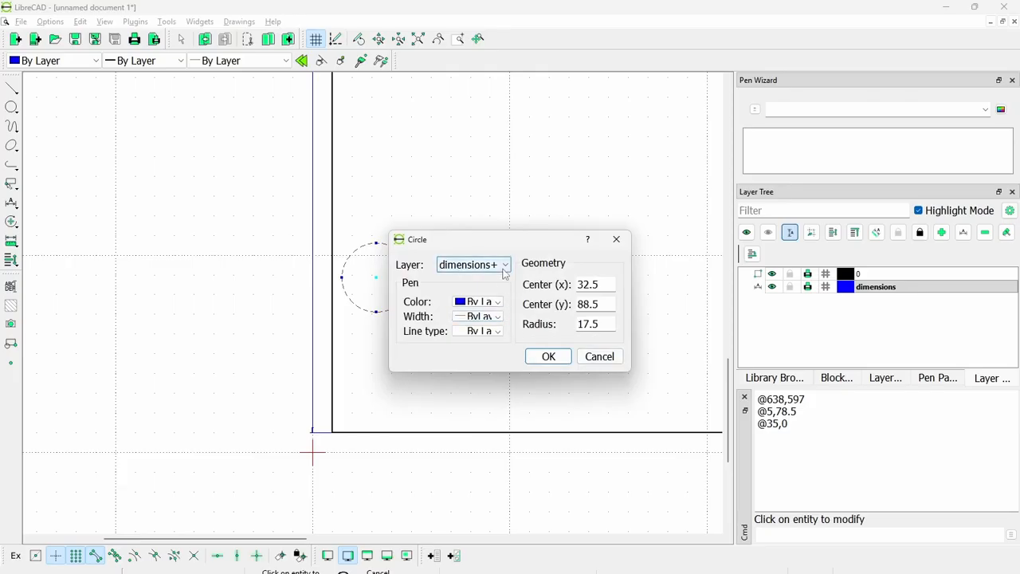
left_click(504, 271)
left_click(460, 279)
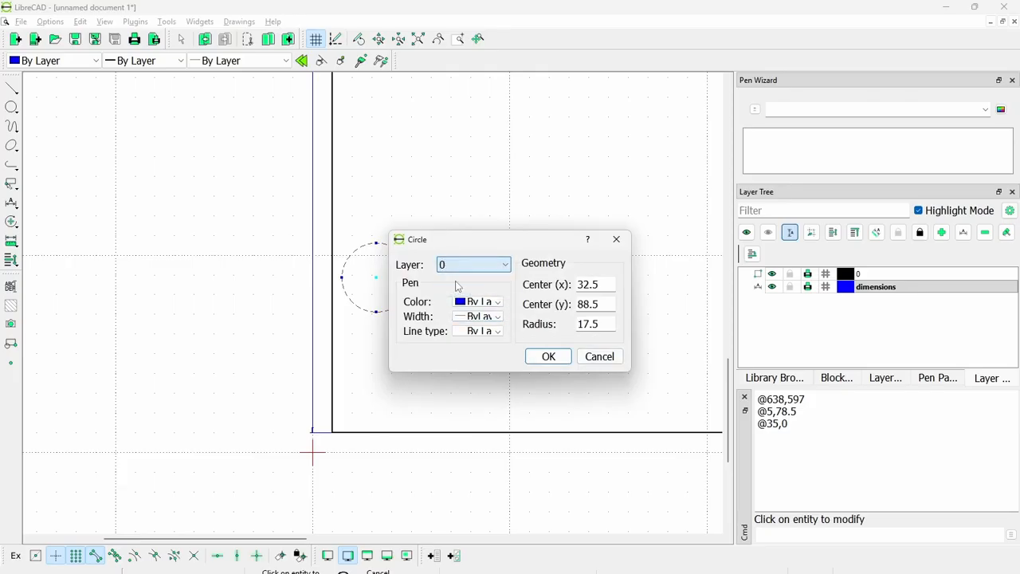
left_click(557, 359)
left_click_drag(482, 282, 472, 235)
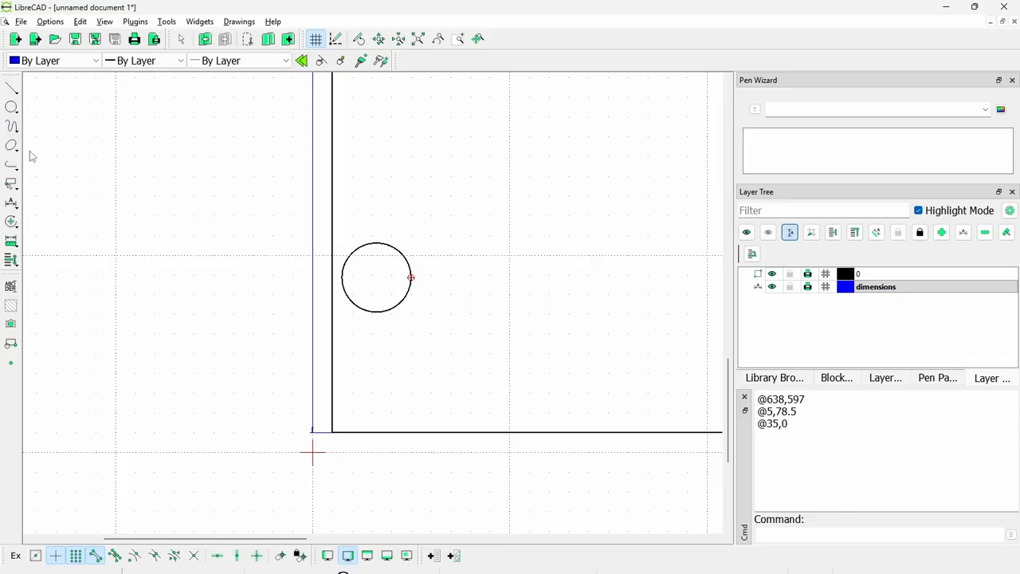
- Add a horizontal dimension from the circle's leftmost point to the rectangle's left edge, restricted horizontally, with the dimension line through both points
left_click(12, 204)
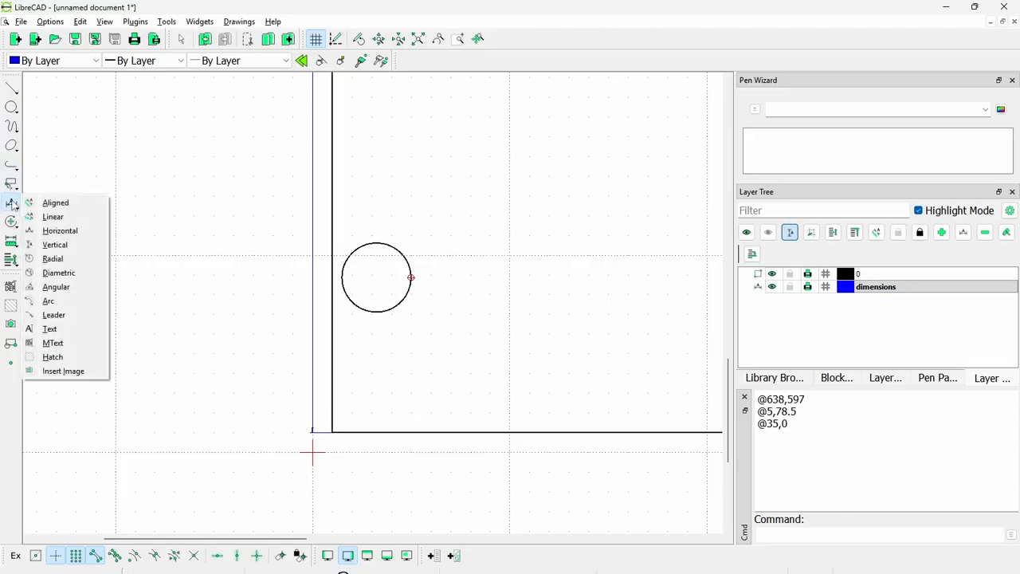
left_click(60, 230)
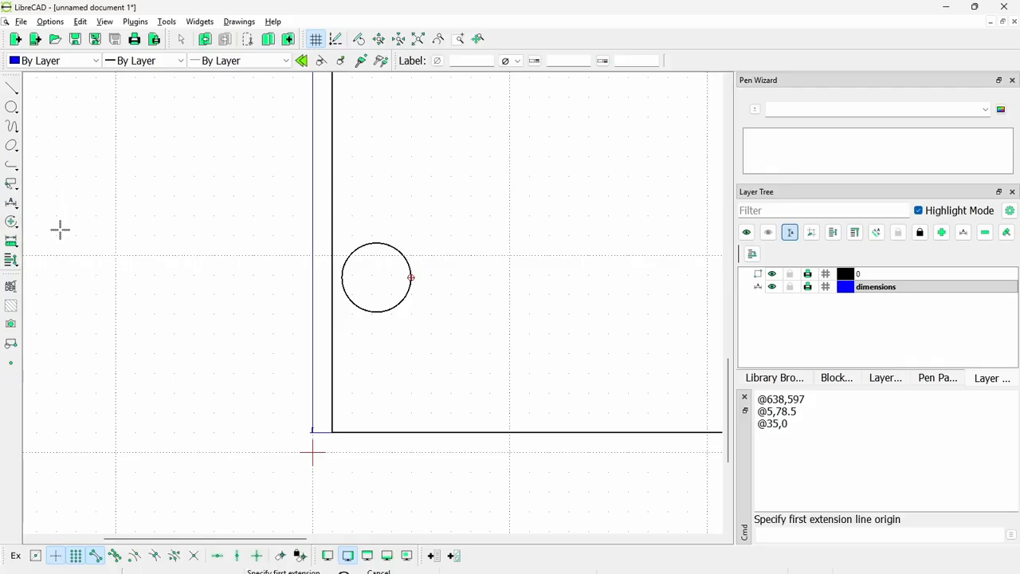
scroll(338, 278, "up", 3)
left_click(345, 277)
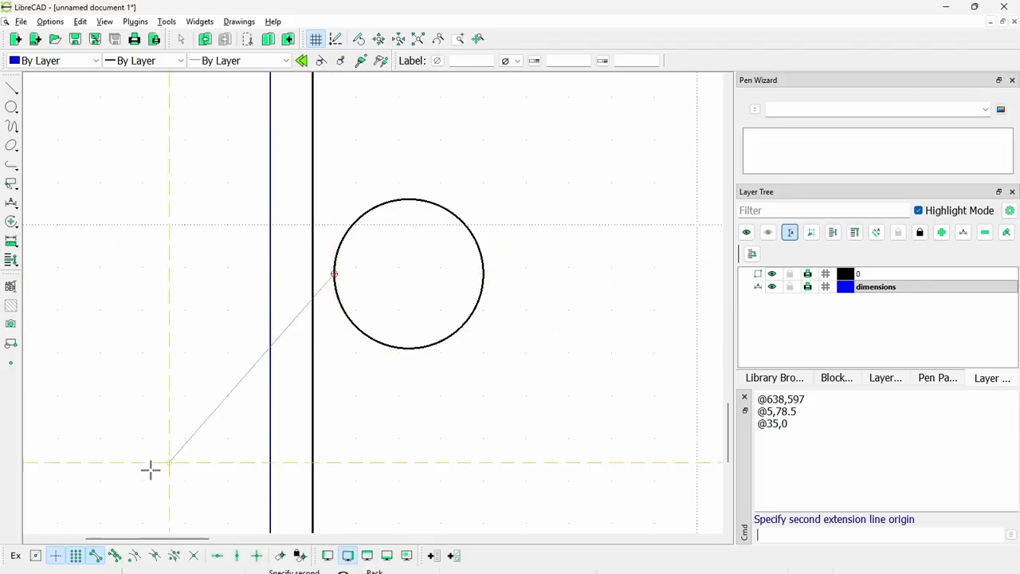
left_click(217, 556)
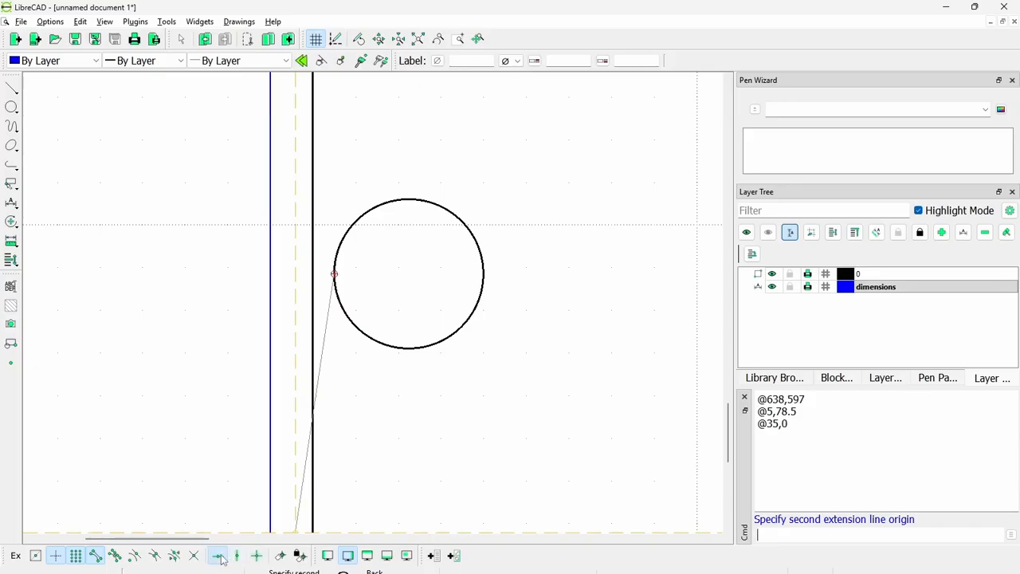
left_click(313, 273)
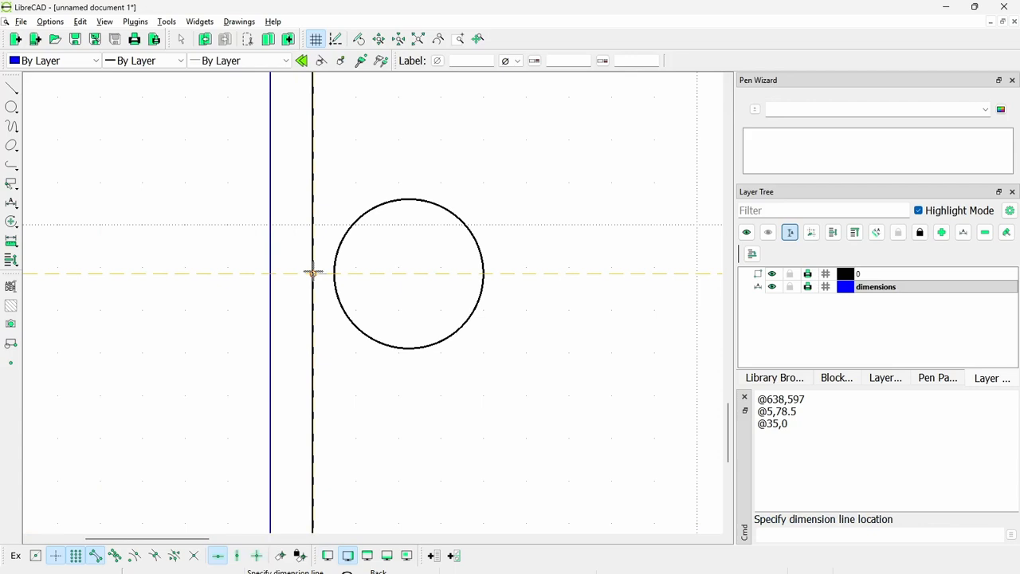
left_click(312, 272)
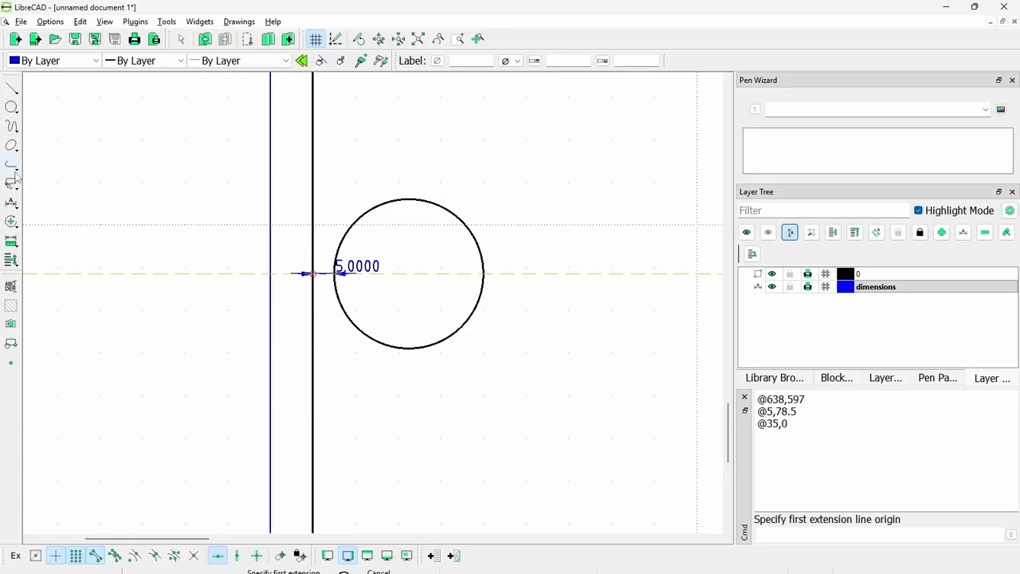
- Add a vertical dimension from the circle's centre to the rectangle's bottom edge, restricted vertically, with the dimension line through both points
left_click(14, 205)
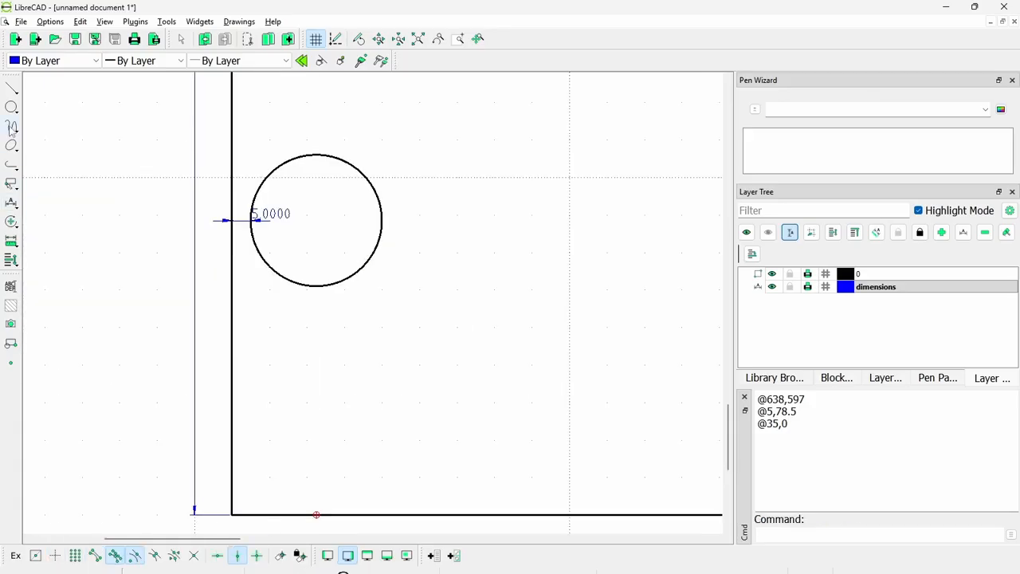
left_click(16, 204)
left_click(64, 231)
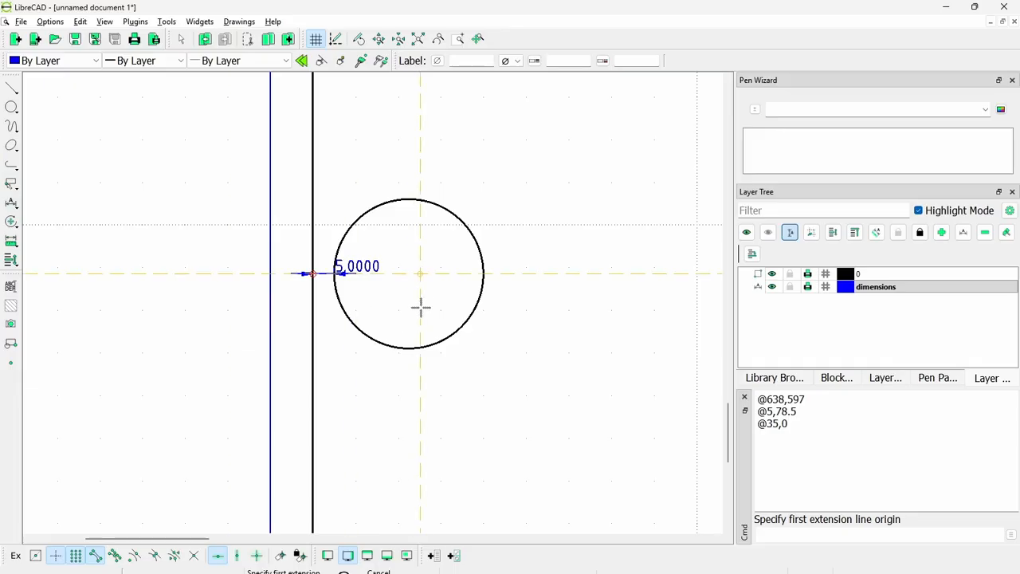
scroll(421, 294, "down", 3)
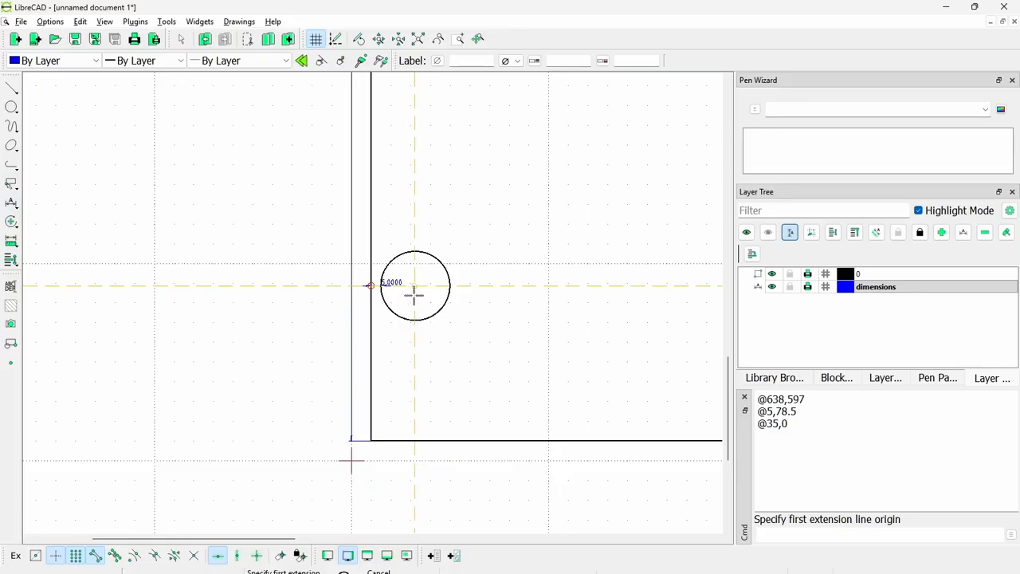
left_click(56, 555)
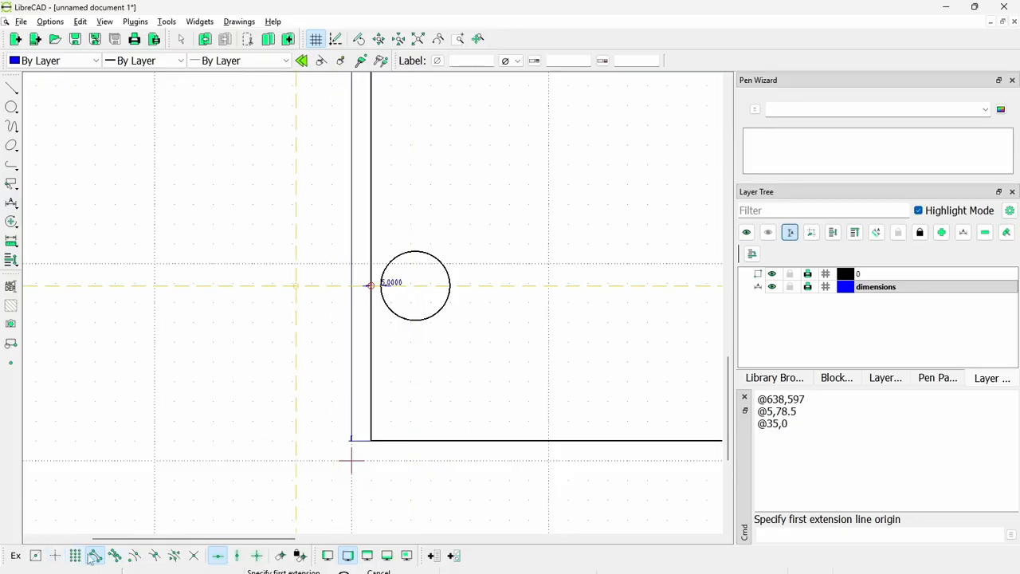
left_click(134, 555)
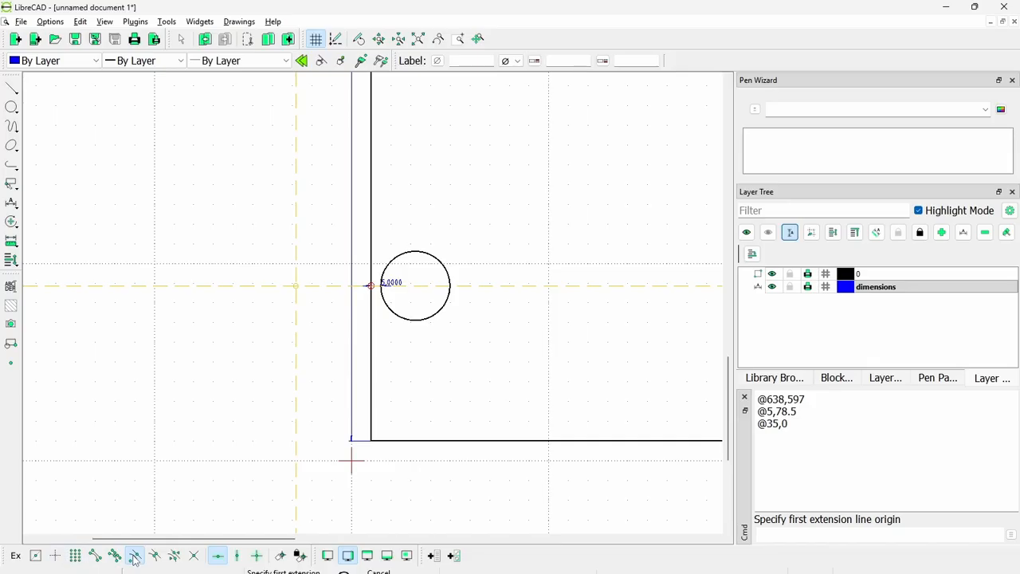
left_click(416, 285)
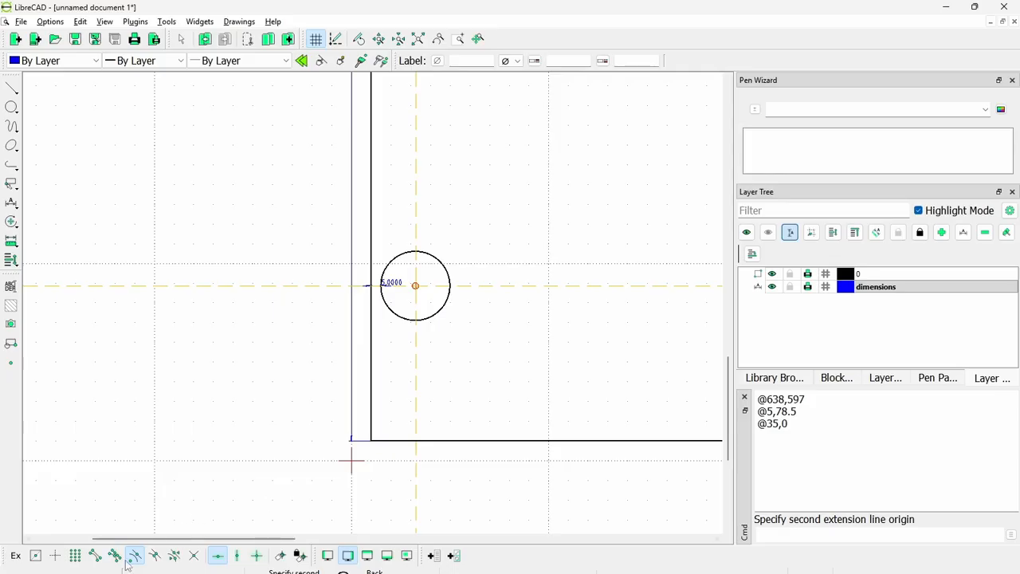
left_click(115, 558)
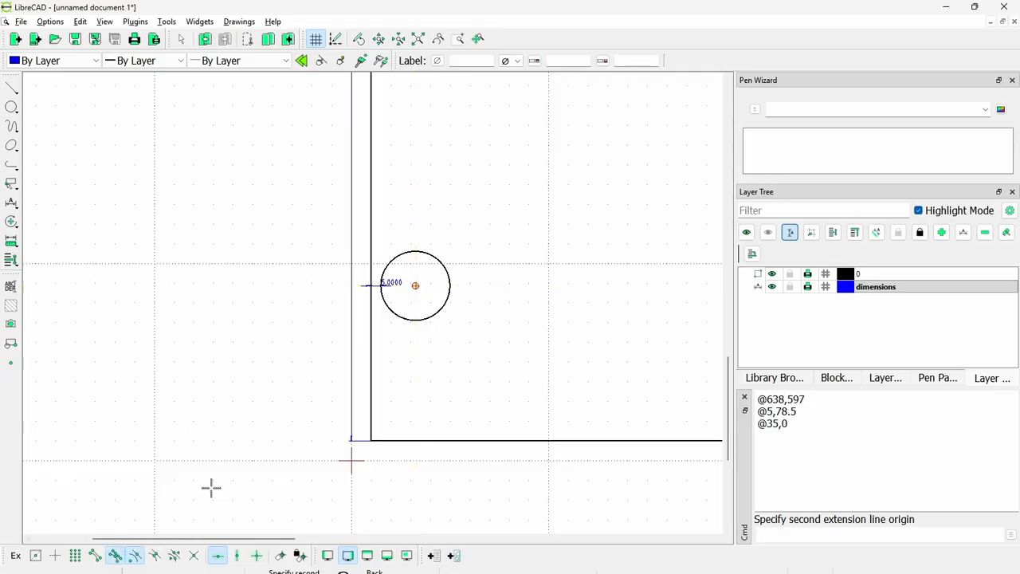
left_click(237, 556)
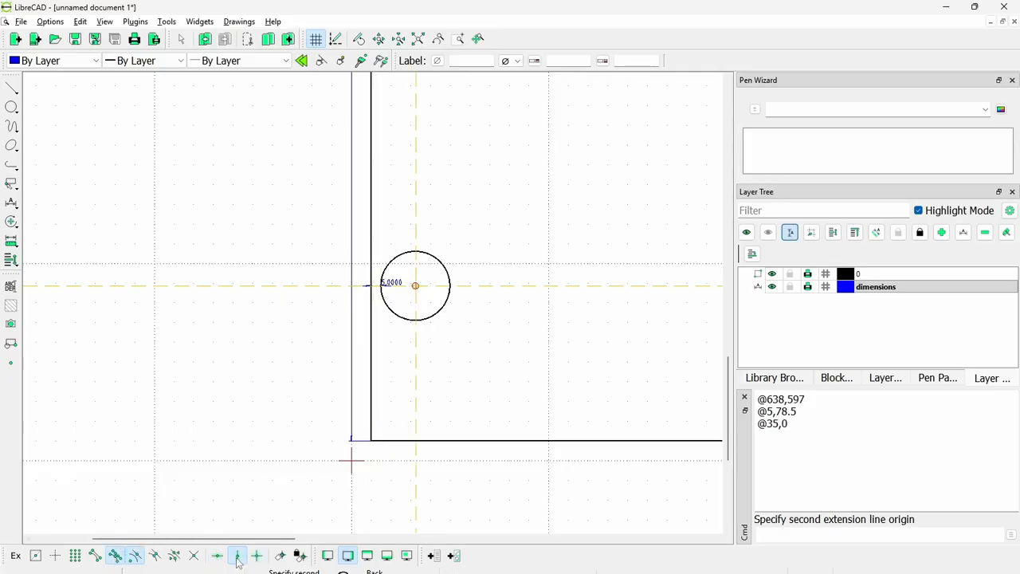
left_click(417, 441)
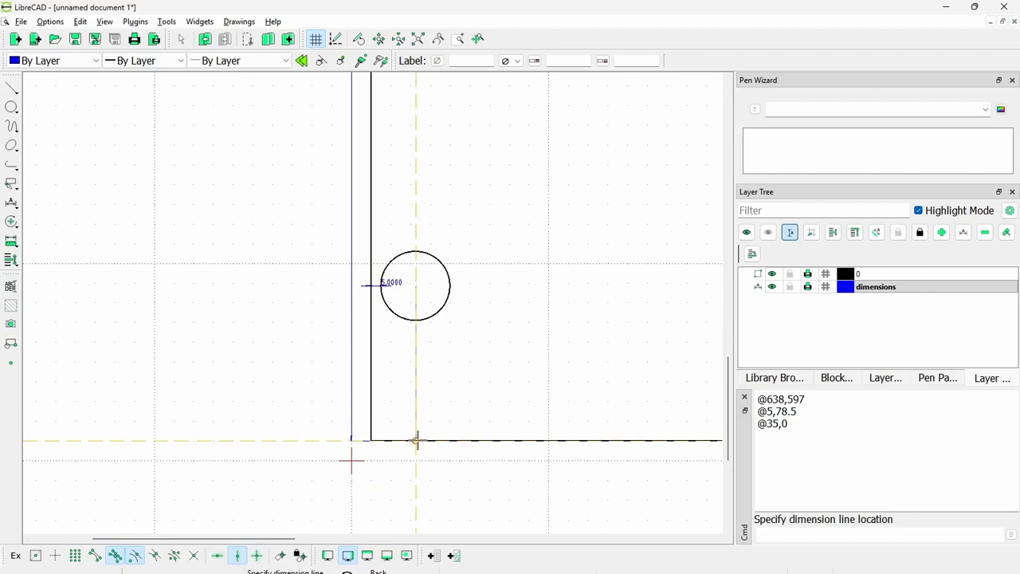
left_click(417, 441)
scroll(525, 356, "up", 3)
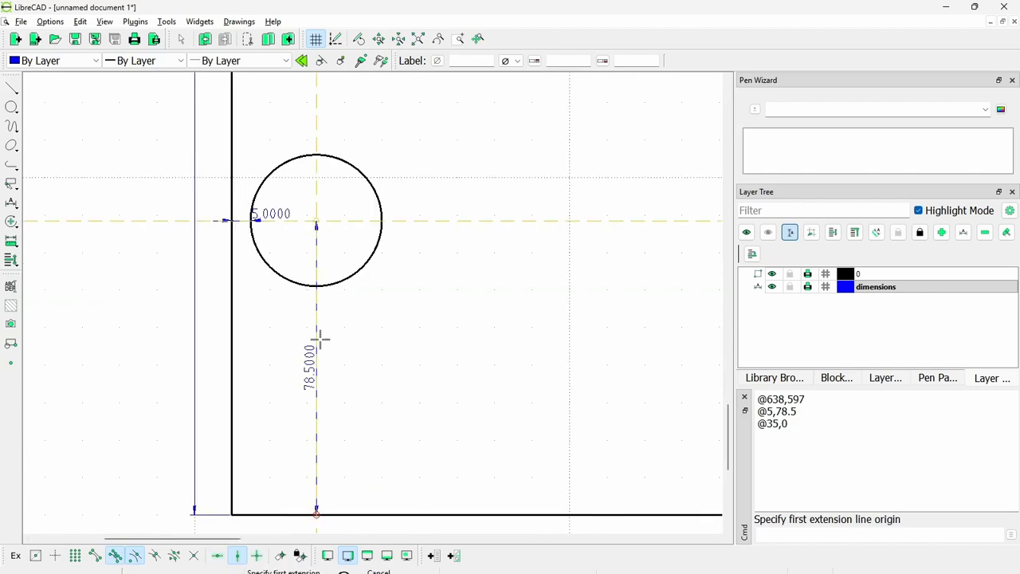
scroll(374, 248, "up", 2)
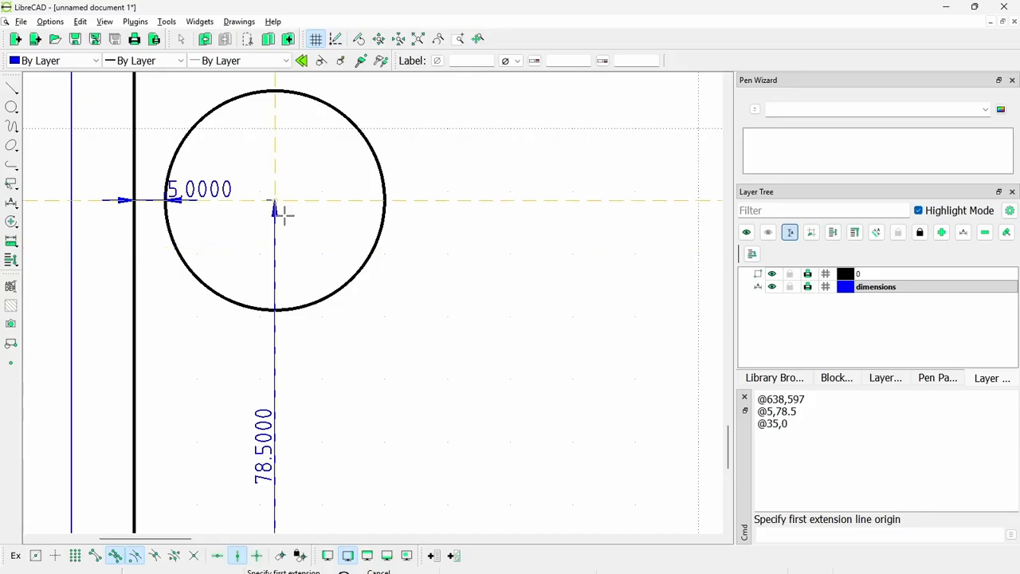
scroll(361, 501, "down", 3)
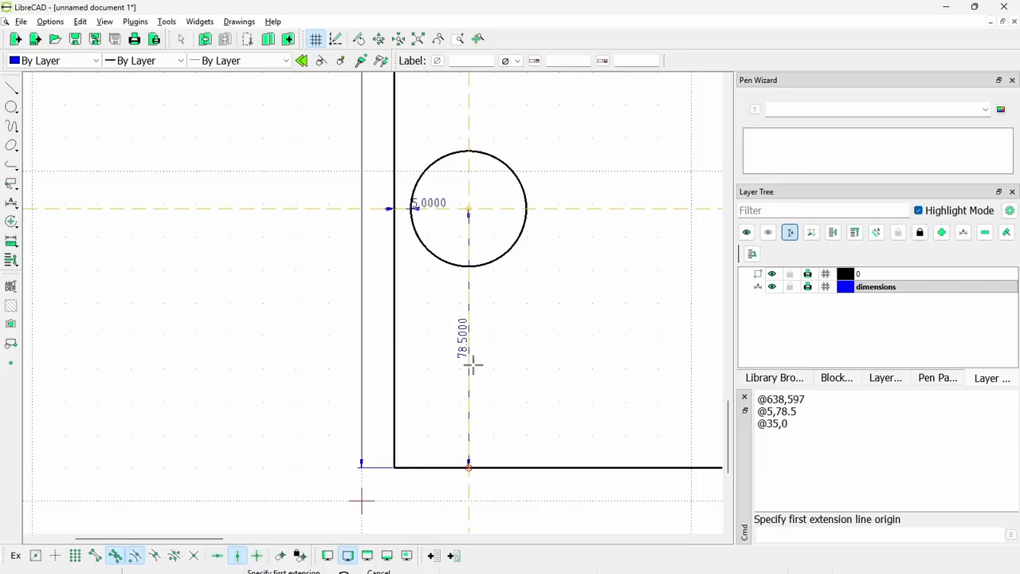
- Set the dimension text alignment to Horizontal in the current drawing preferences
left_click(54, 26)
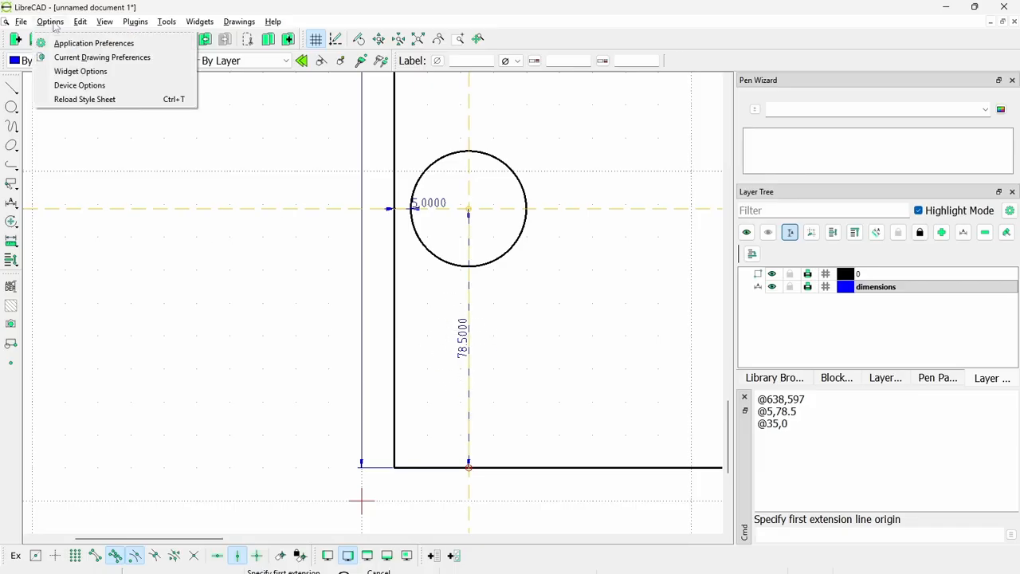
left_click(87, 58)
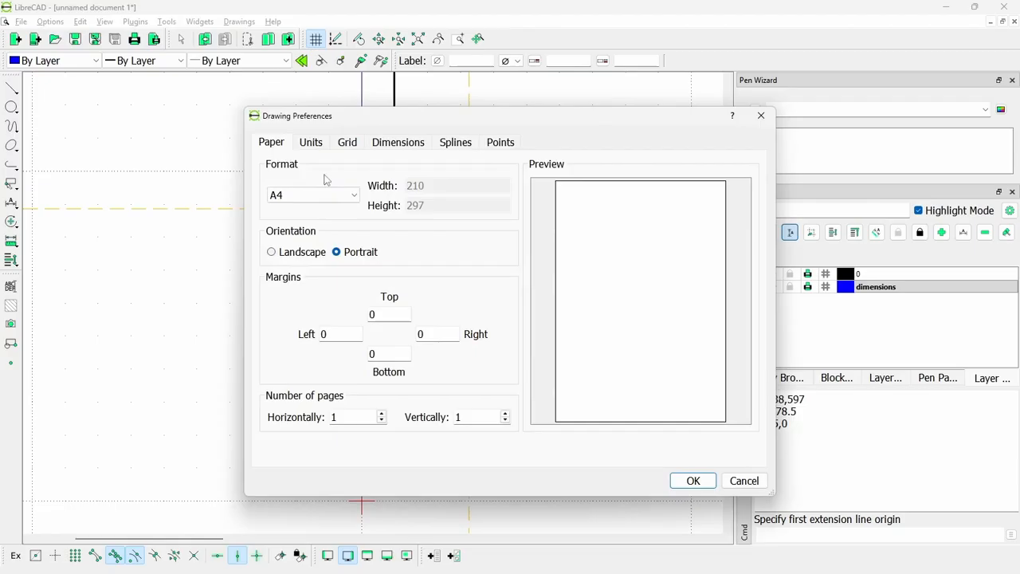
left_click(396, 143)
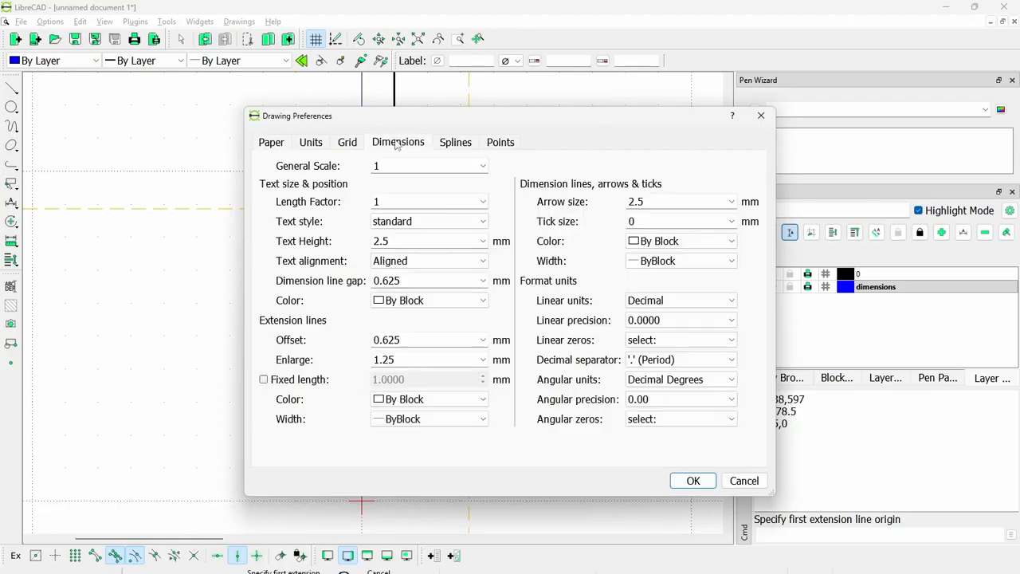
left_click(407, 260)
left_click(412, 287)
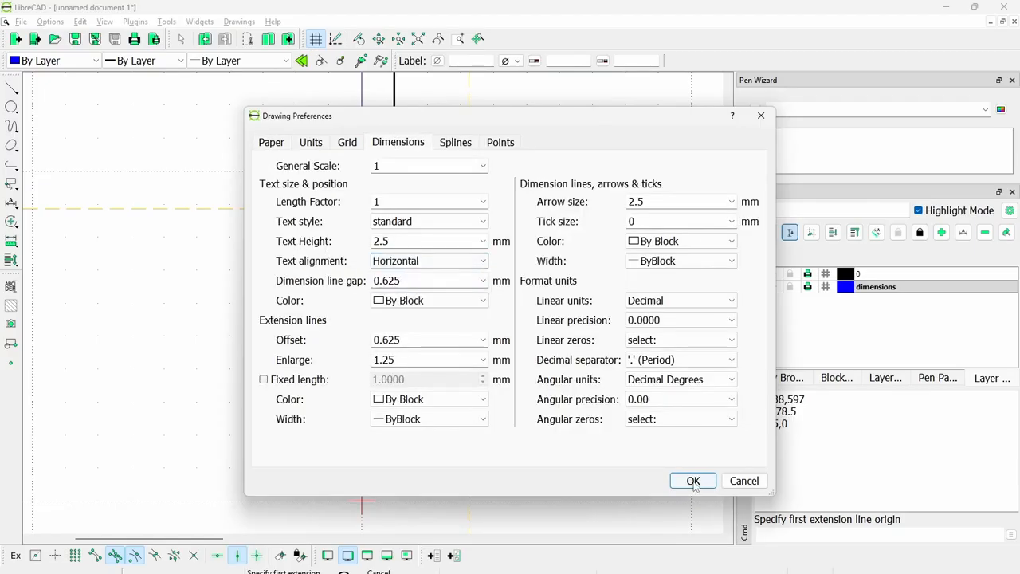
left_click(687, 480)
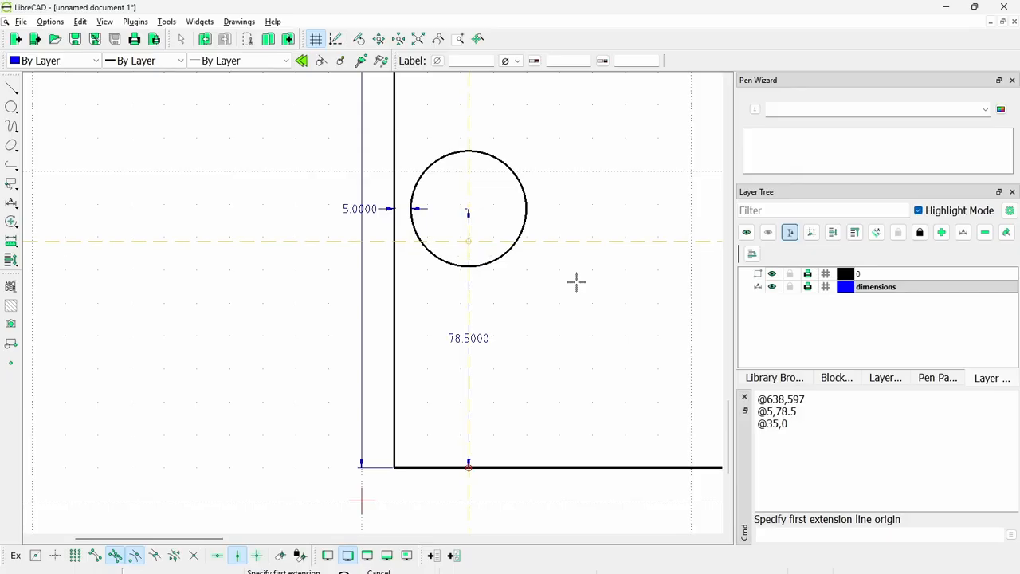
- Try to move the circle and its vertical dimension together to a free spot farther right inside the rectangle
left_click_drag(212, 540, 244, 540)
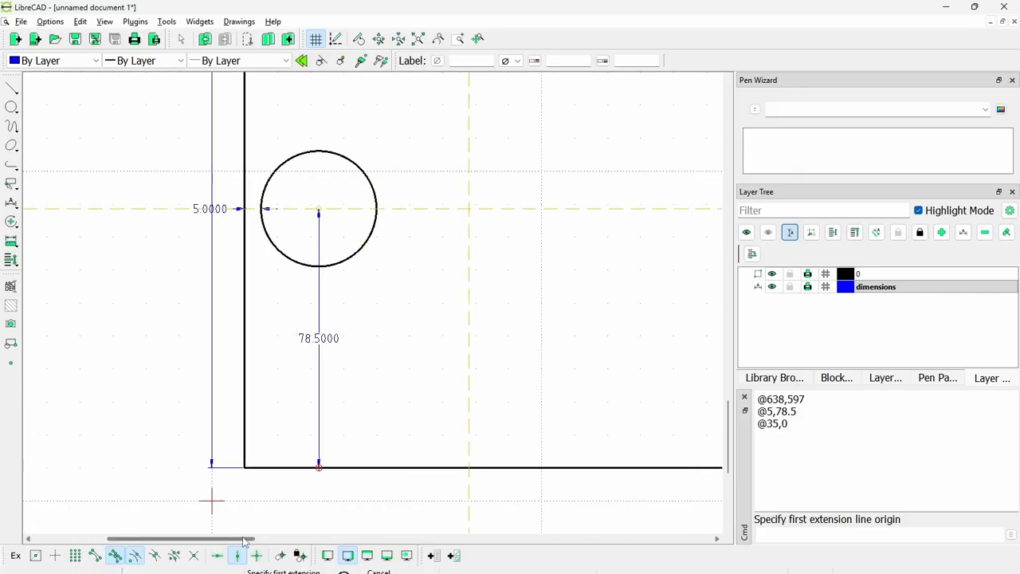
mouse_move(727, 411)
left_mouse_down()
mouse_move(698, 145)
mouse_move(728, 287)
mouse_move(741, 435)
left_mouse_up()
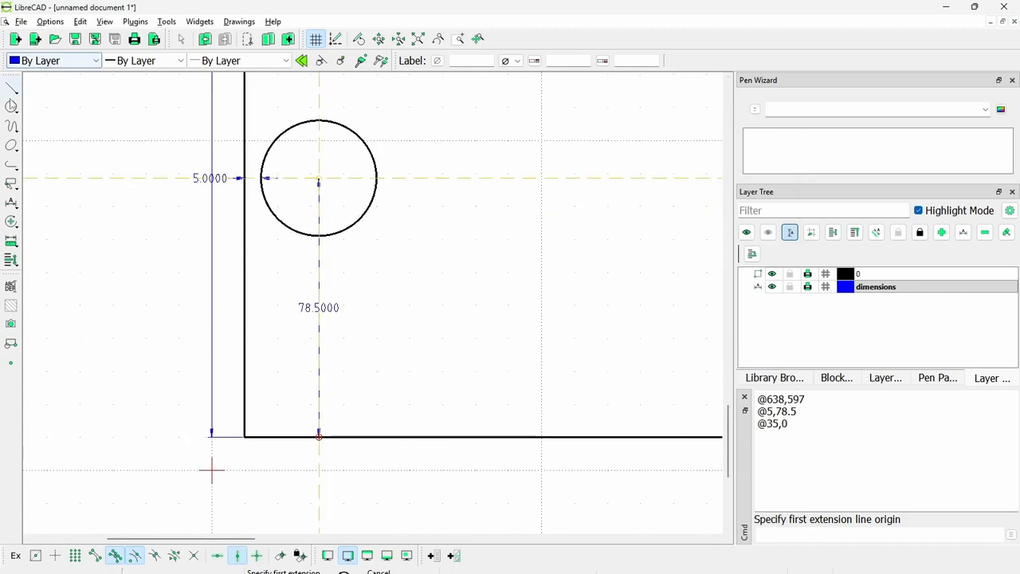
right_click(180, 127)
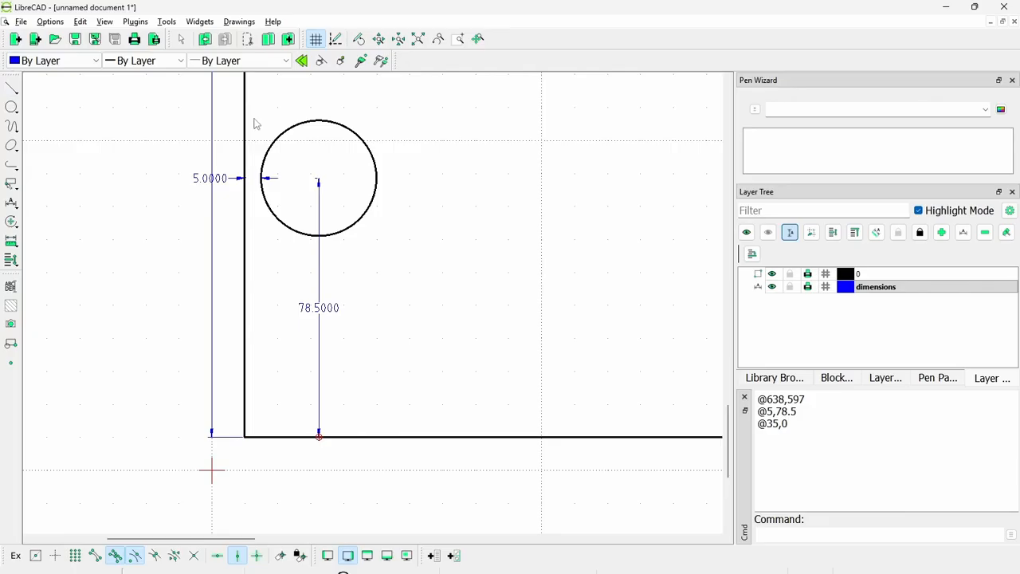
left_click_drag(225, 101, 415, 451)
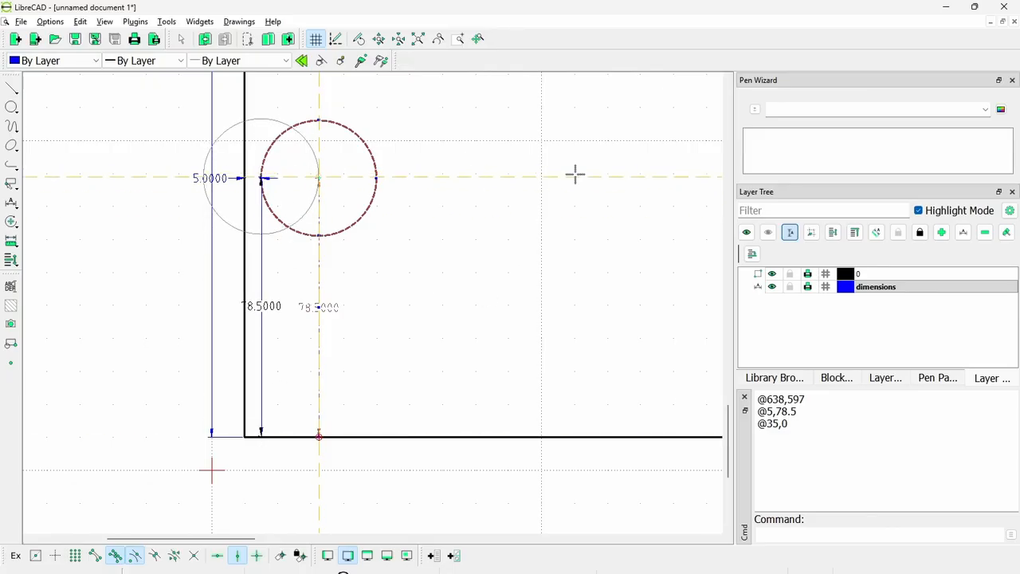
left_click(238, 555)
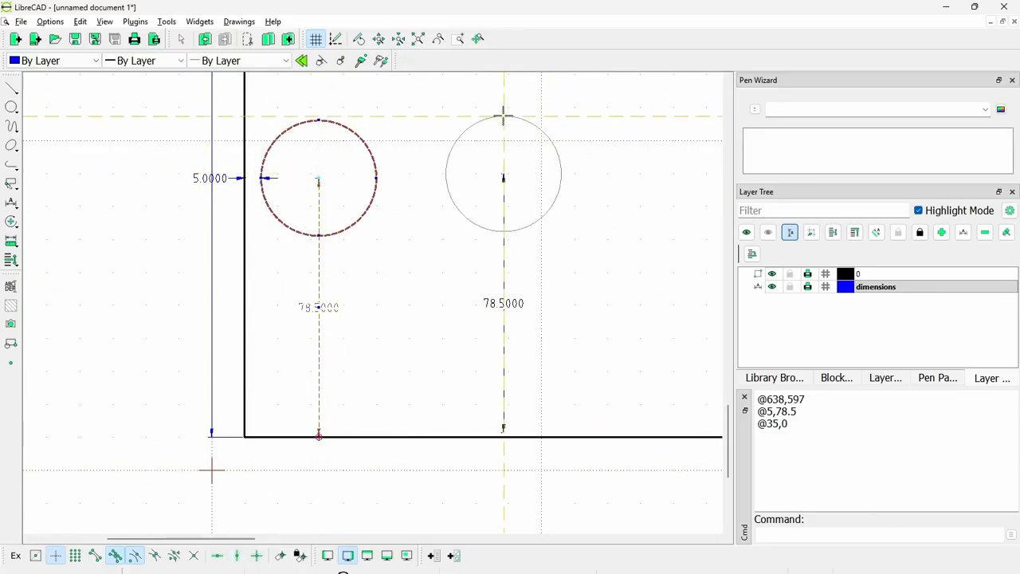
left_click(503, 114)
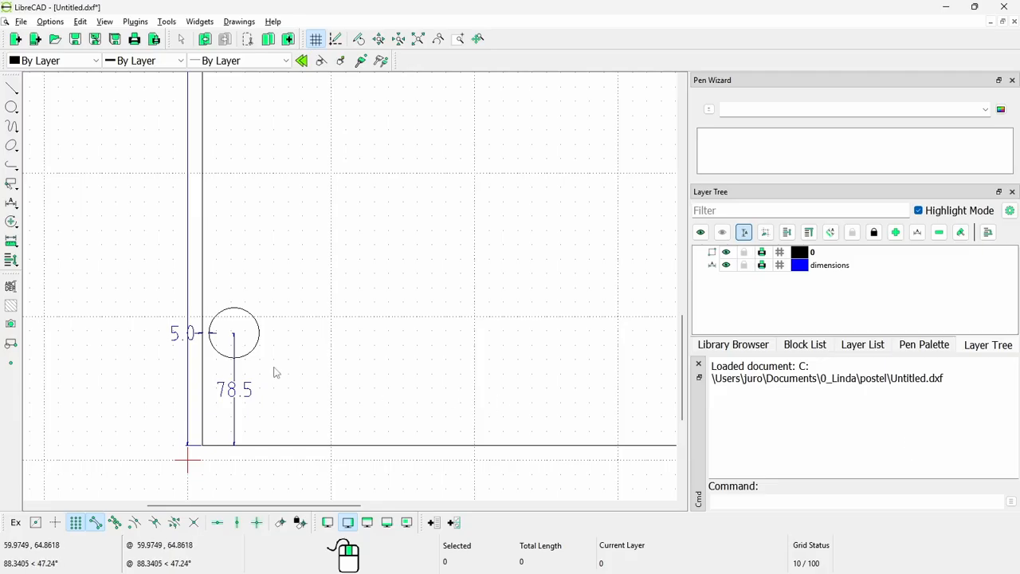
- Copy the circle with its two dimensions from the rectangle's lower-left corner to its upper-left corner, keeping the original
left_click_drag(157, 299, 332, 481)
right_click(332, 481)
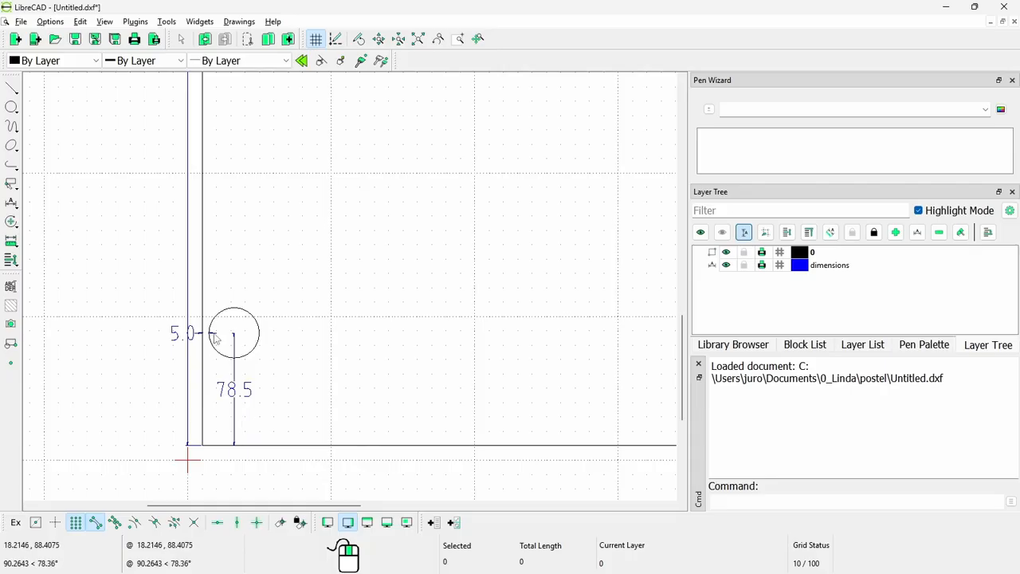
left_click_drag(155, 288, 287, 476)
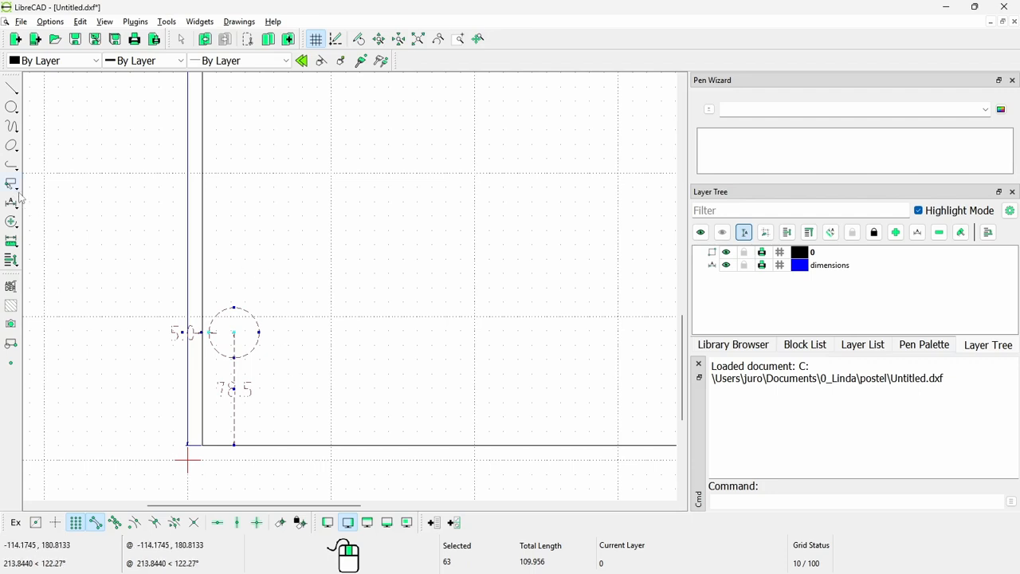
left_click(11, 222)
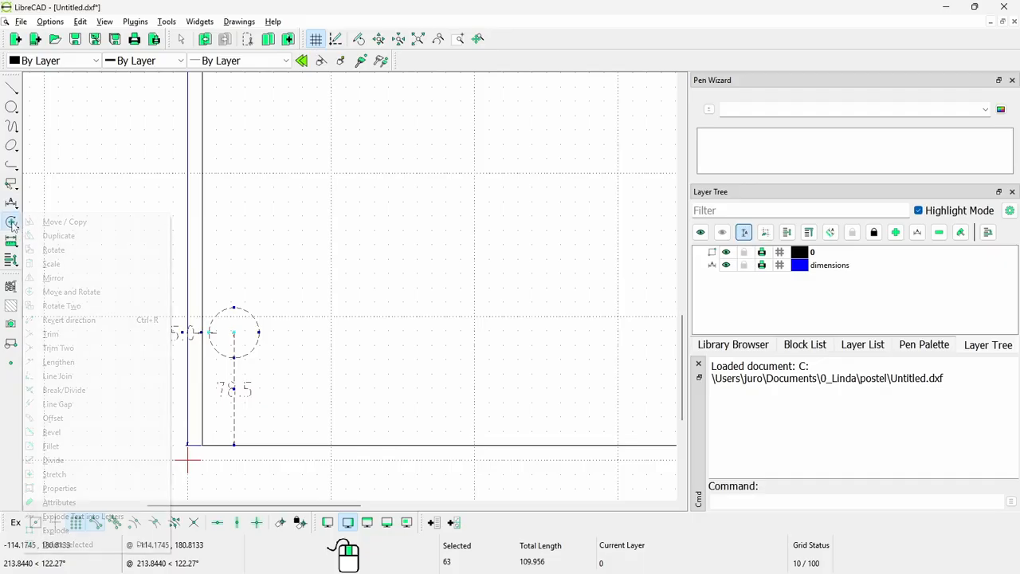
left_click(87, 223)
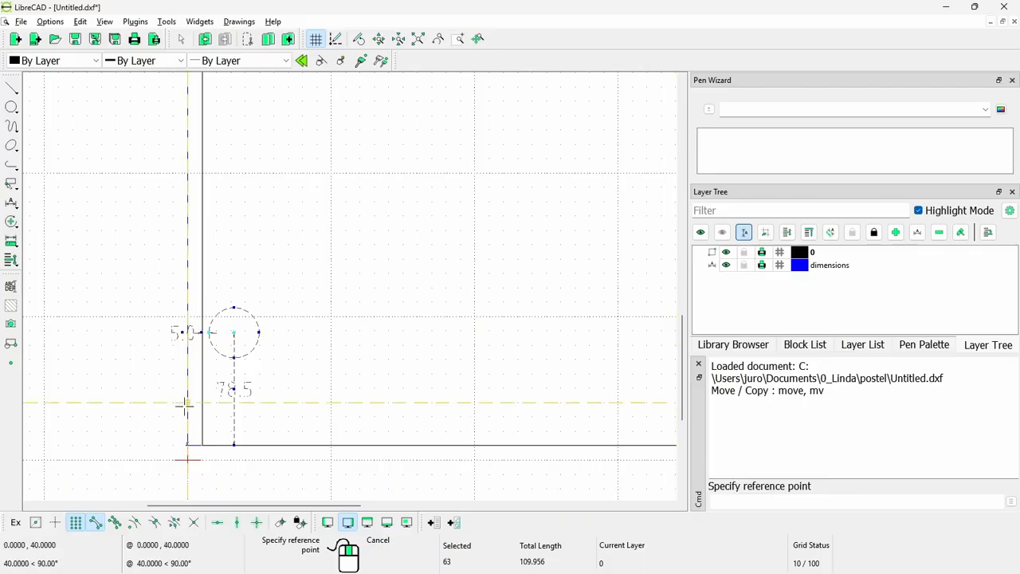
left_click(202, 445)
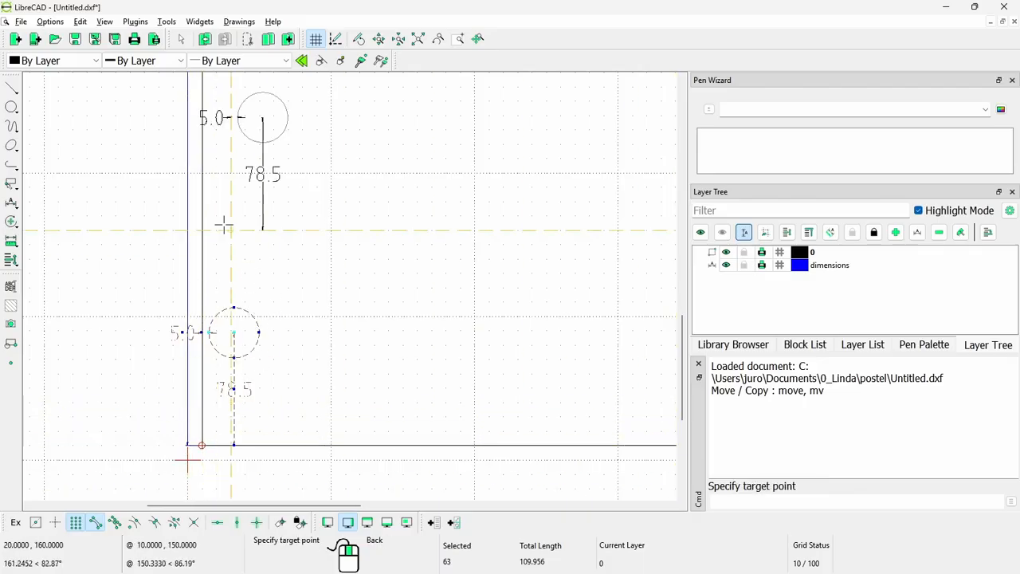
left_click_drag(684, 368, 686, 217)
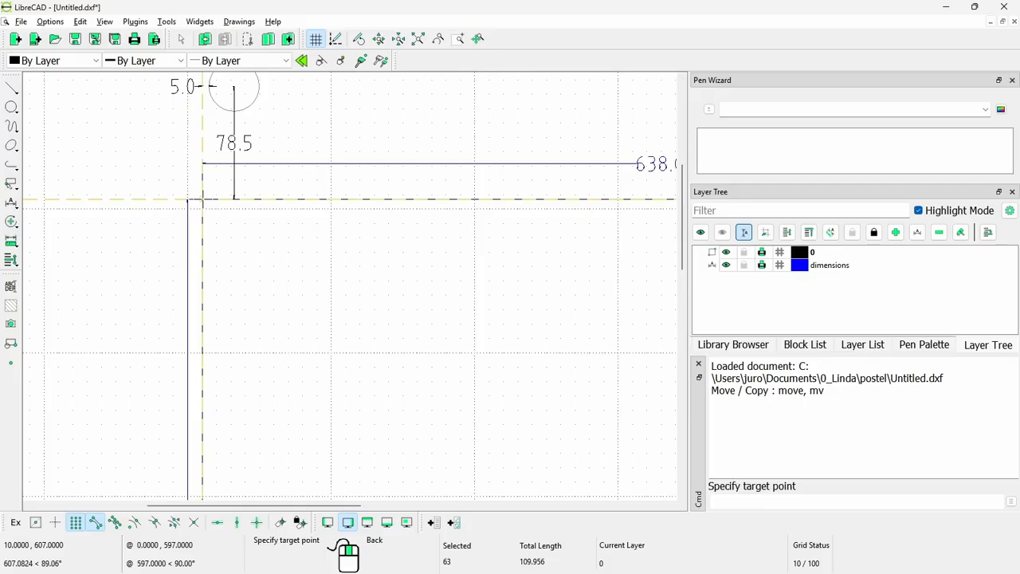
left_click(201, 199)
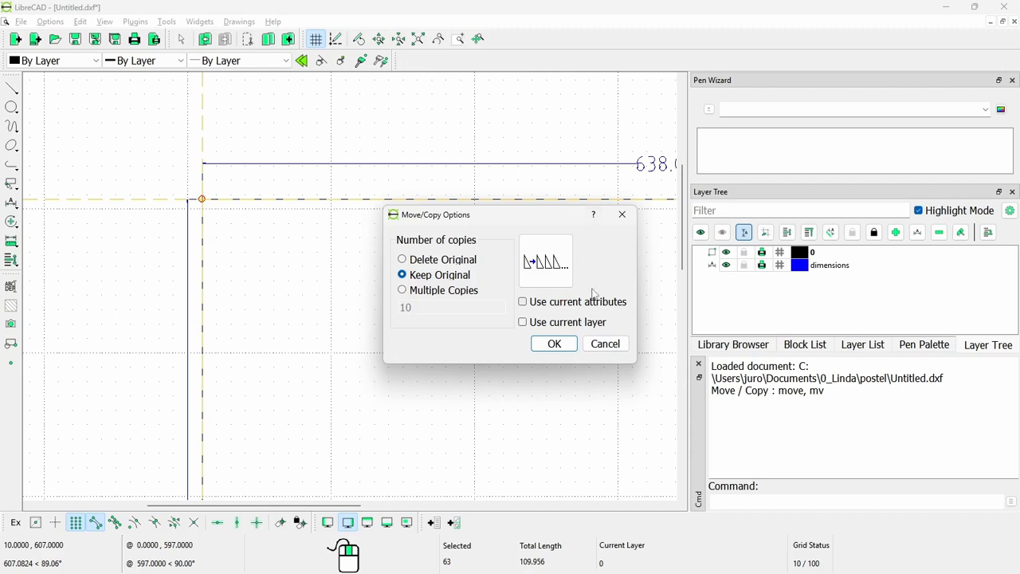
left_click(554, 345)
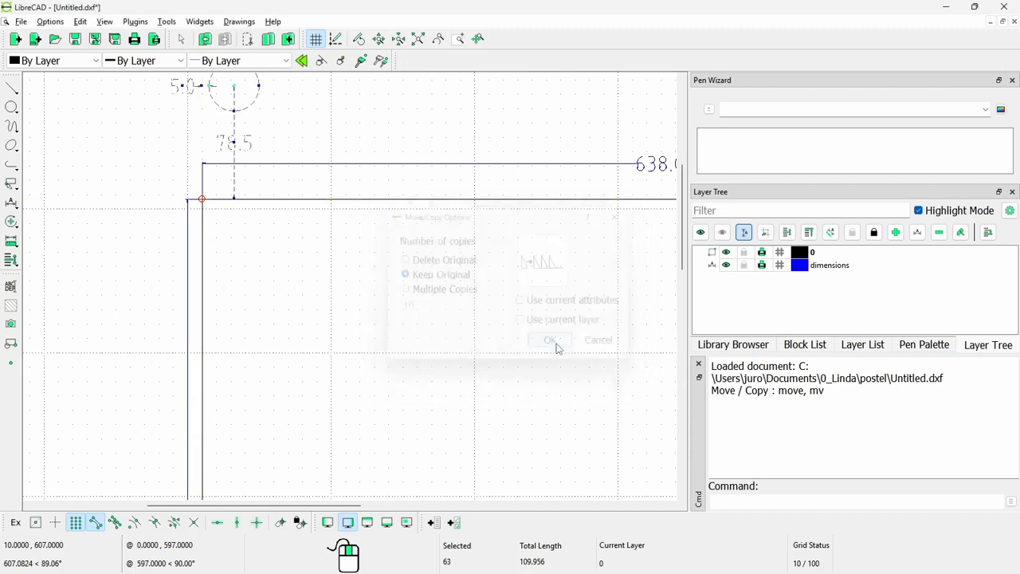
left_click(287, 118)
scroll(287, 118, "down", 2)
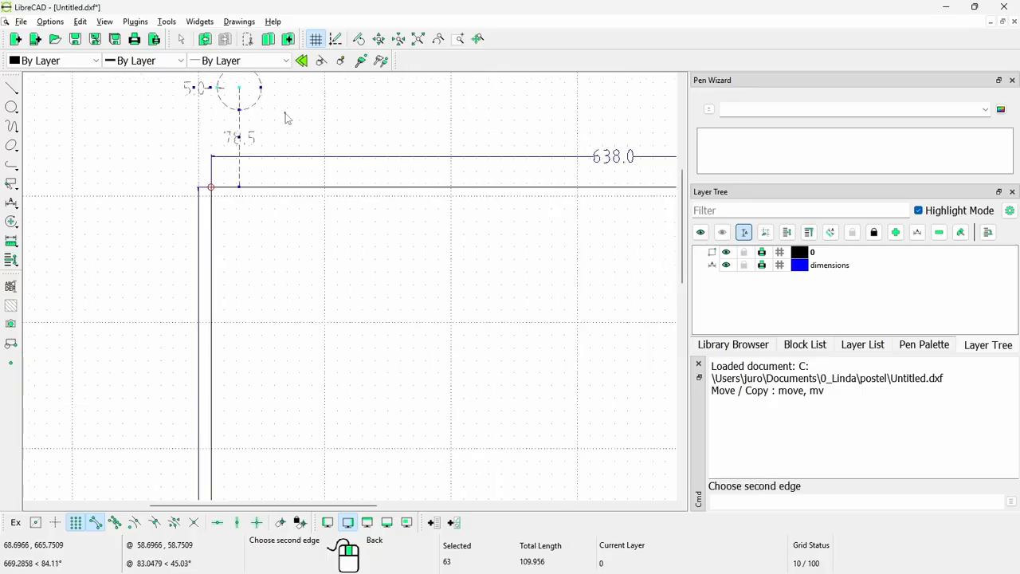
key("Escape")
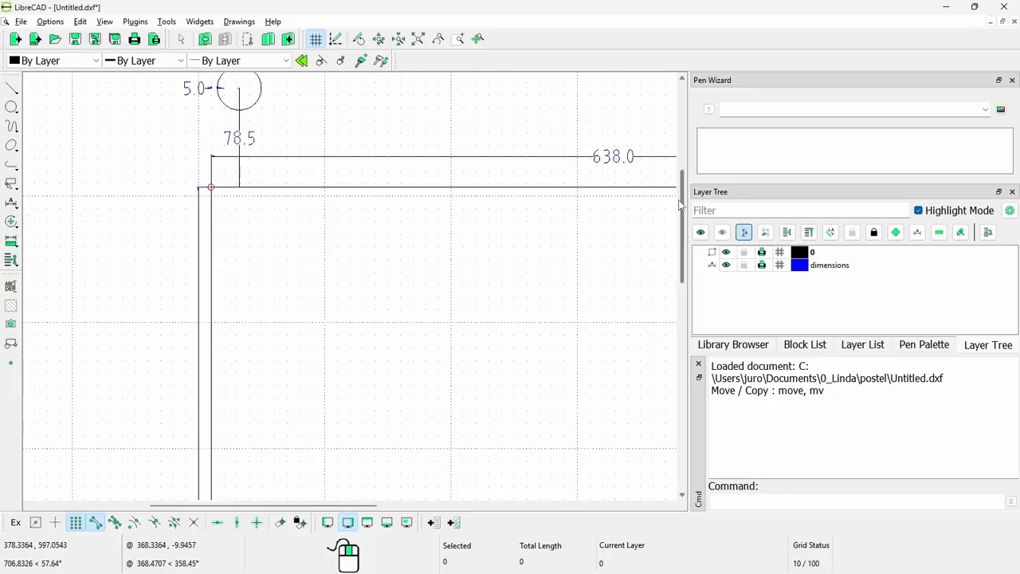
left_click_drag(681, 208, 660, 169)
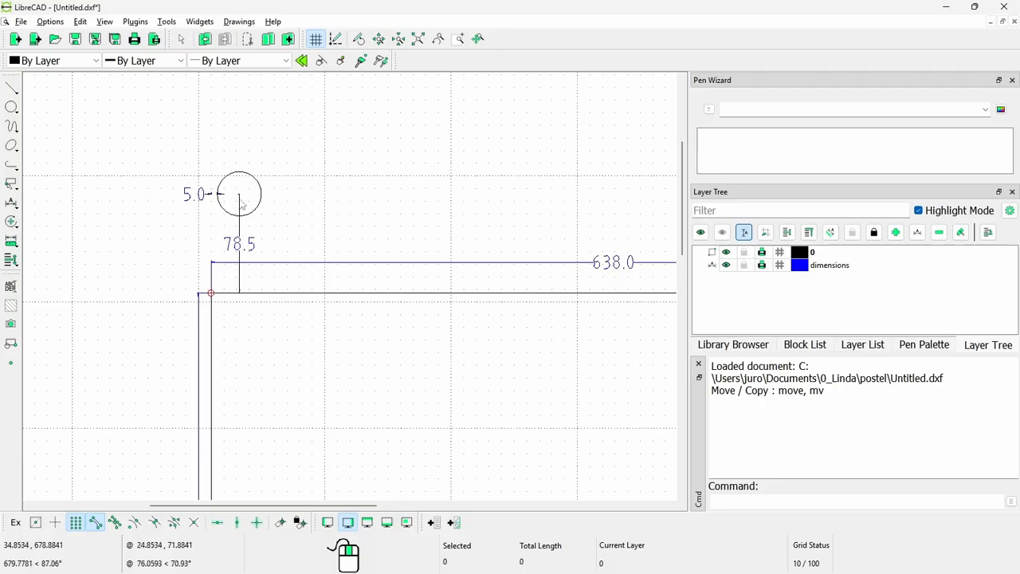
scroll(251, 223, "down", 3, "ctrl")
scroll(249, 188, "up", 3, "ctrl")
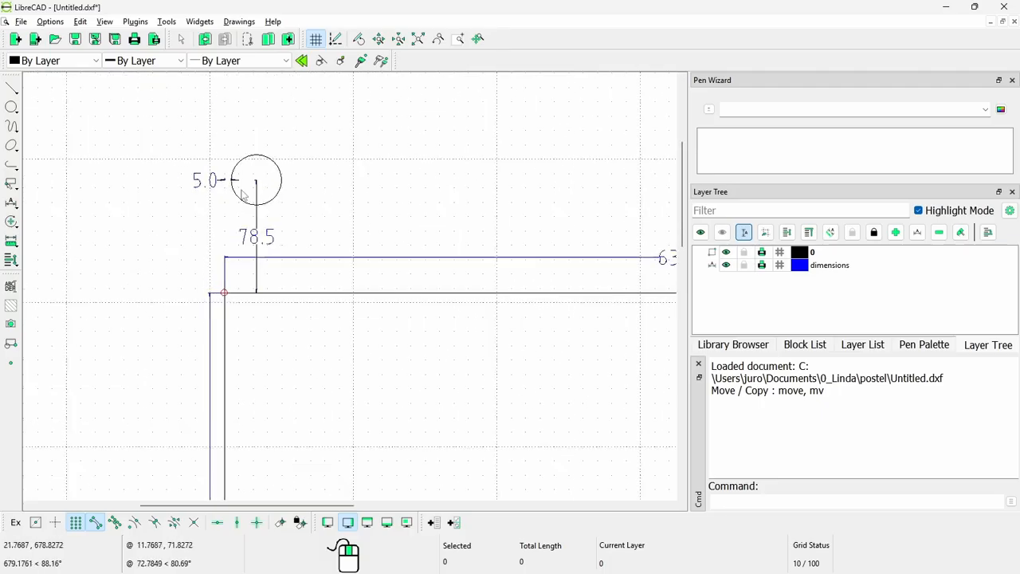
- Mirror the copied circle and its two dimensions across the rectangle's top edge so they sit inside it, deleting the original
scroll(248, 192, "up", 3)
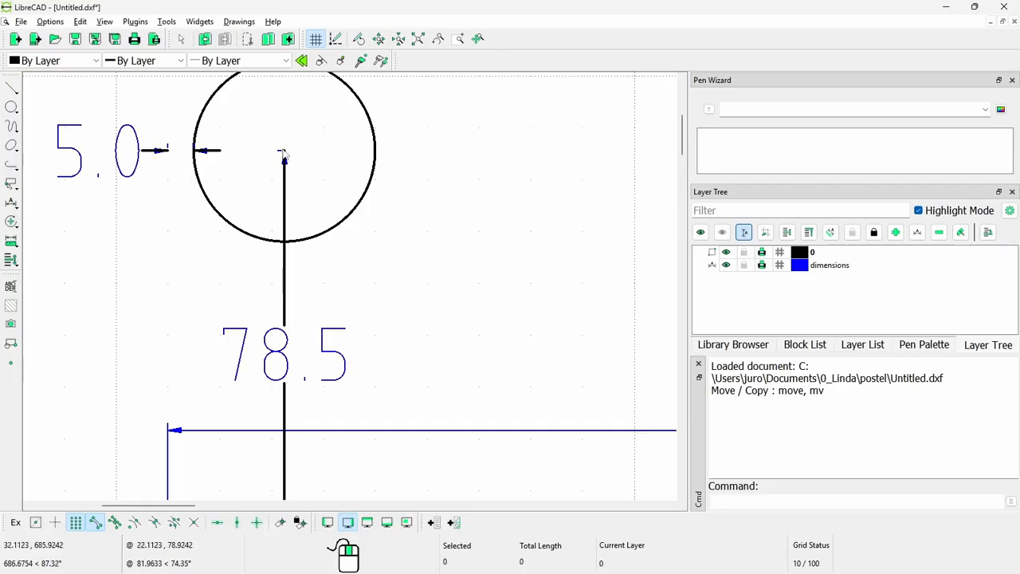
scroll(290, 327, "down", 3)
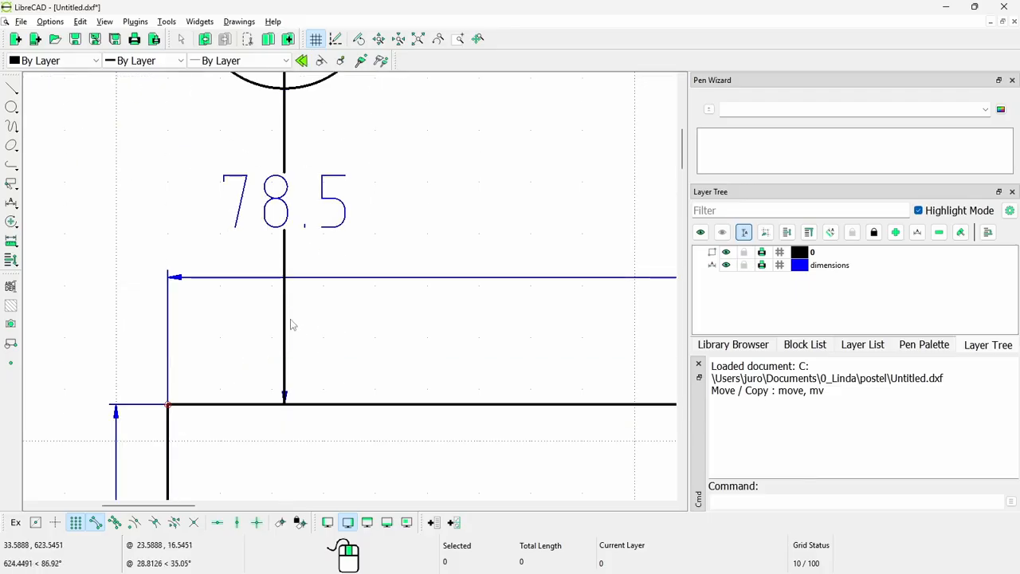
scroll(303, 213, "up", 3)
scroll(307, 205, "down", 5)
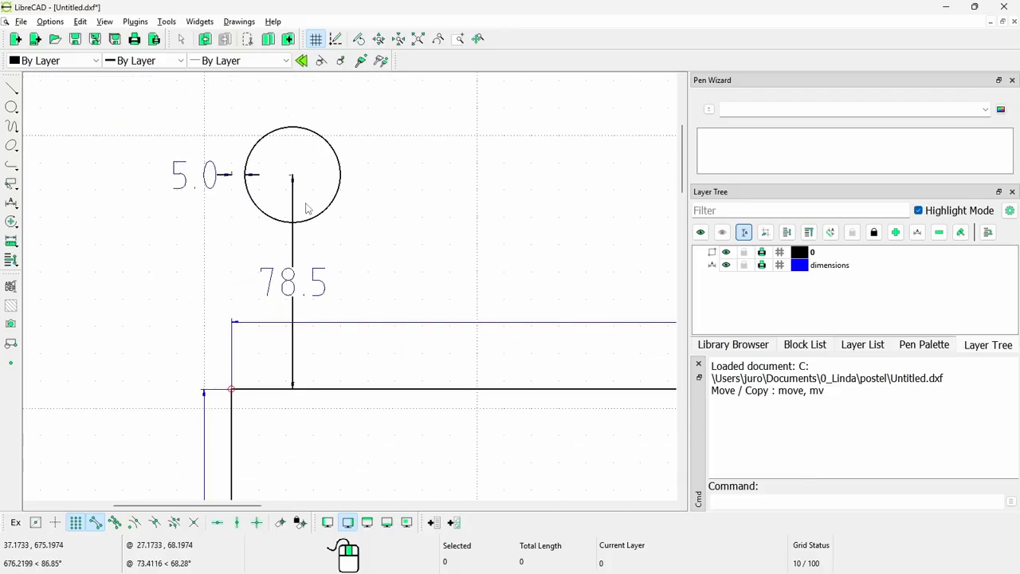
left_click_drag(683, 190, 683, 175)
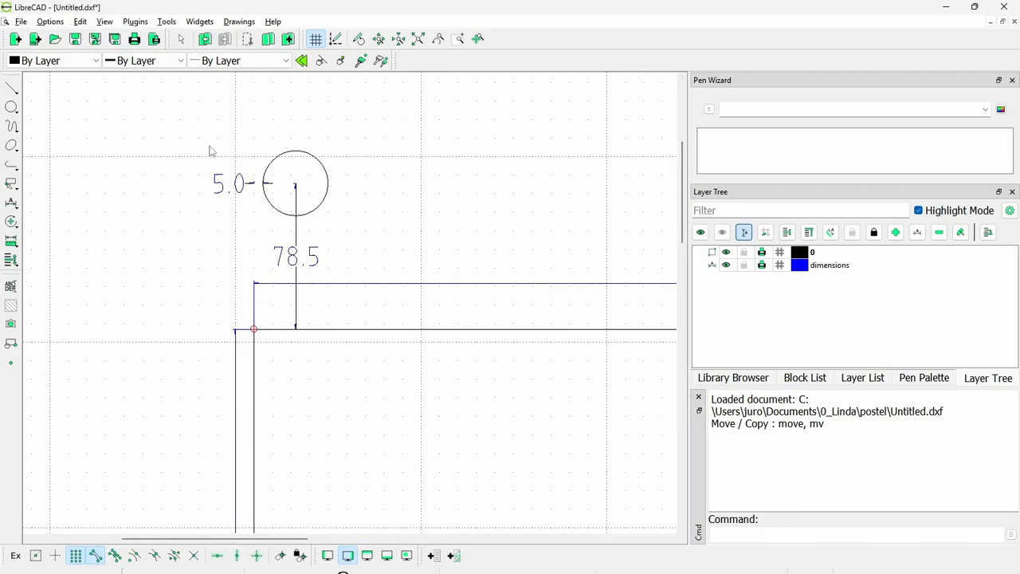
left_click_drag(179, 139, 349, 360)
left_click(349, 361)
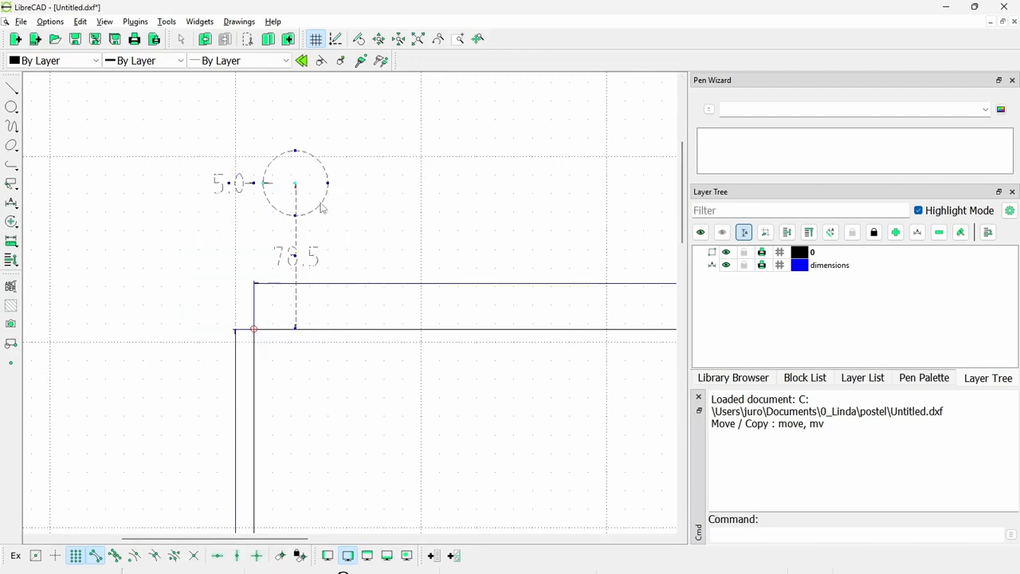
left_click(12, 222)
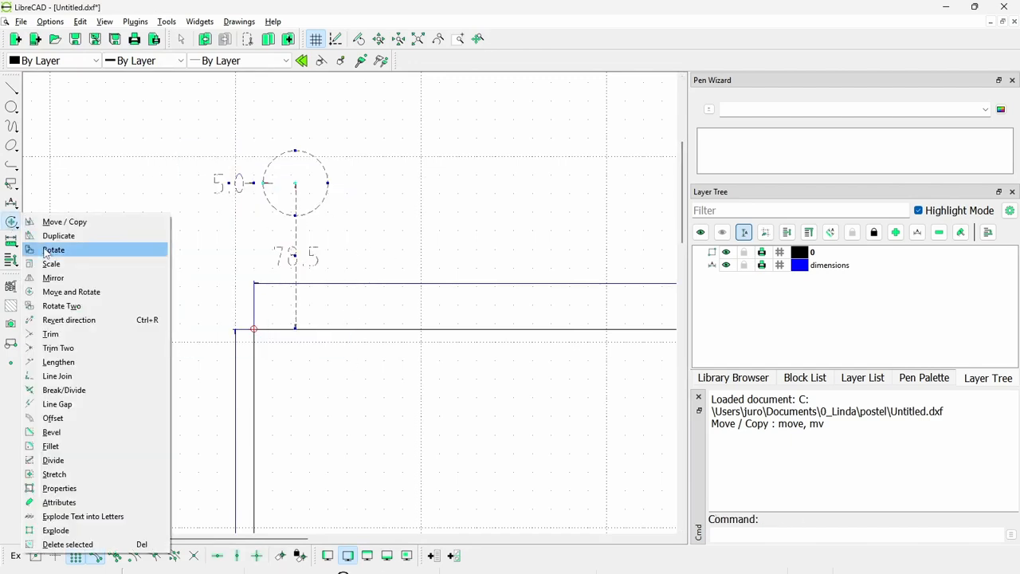
left_click(68, 279)
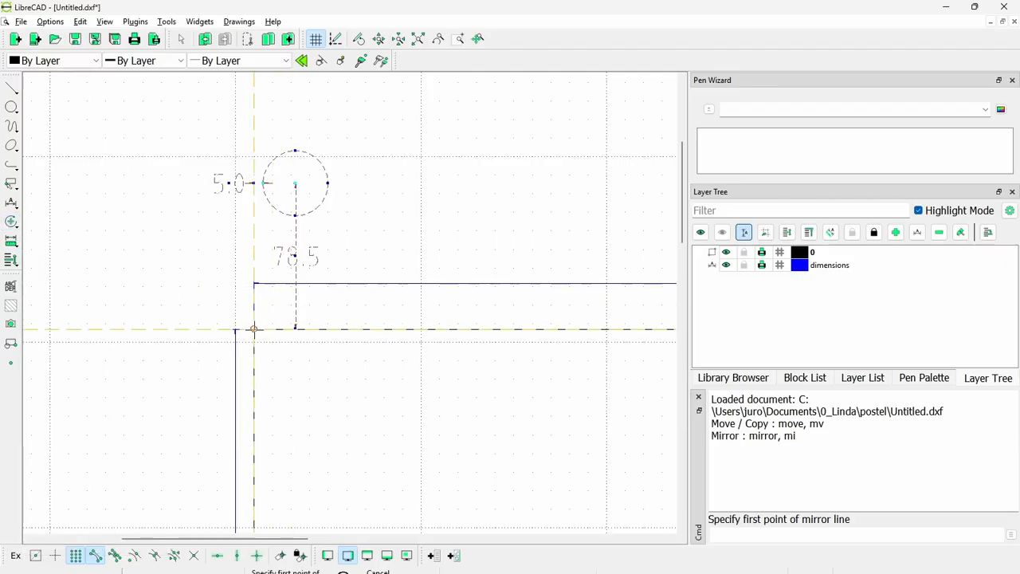
left_click(254, 328)
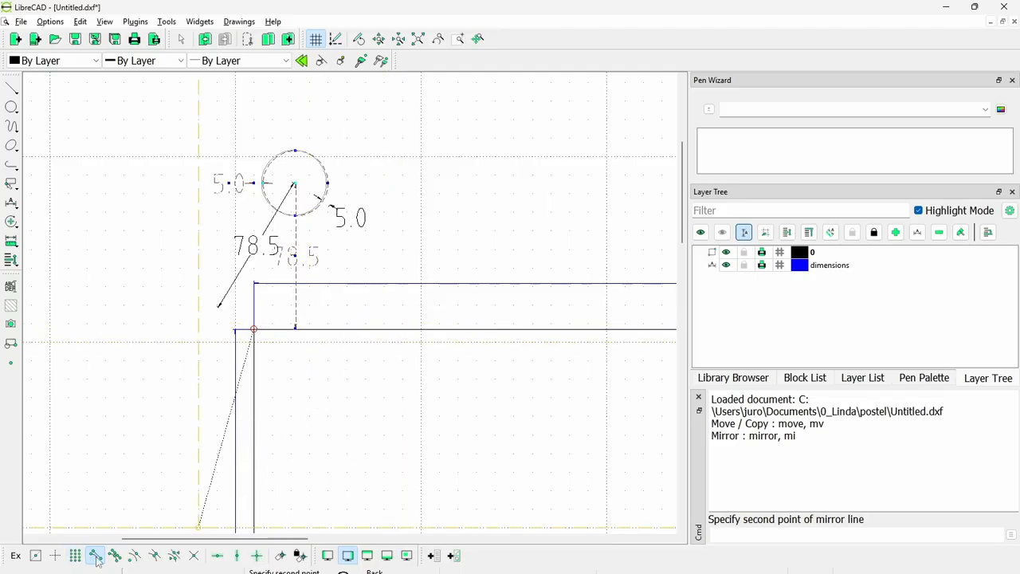
left_click(218, 556)
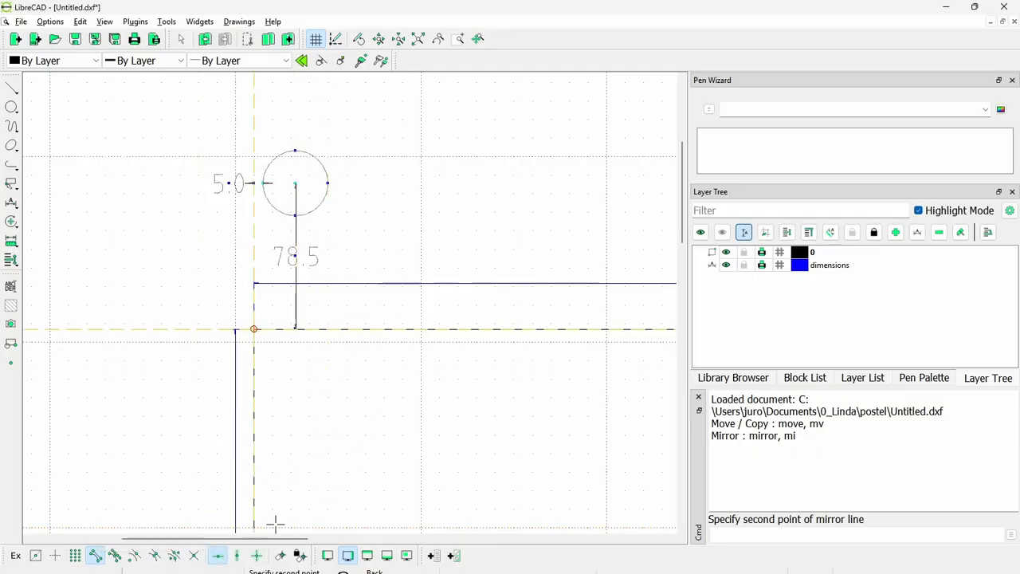
left_click(114, 555)
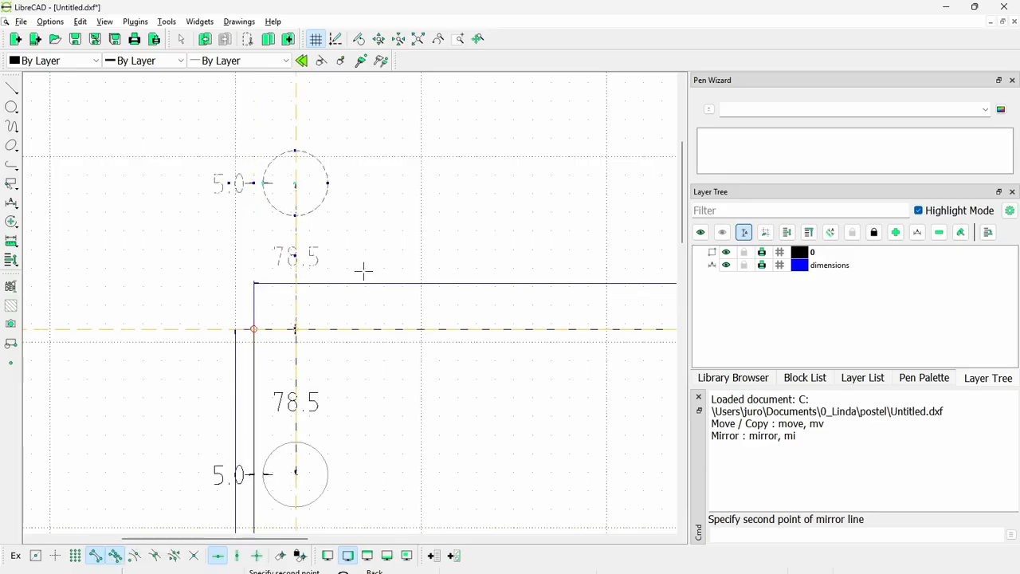
left_click(368, 329)
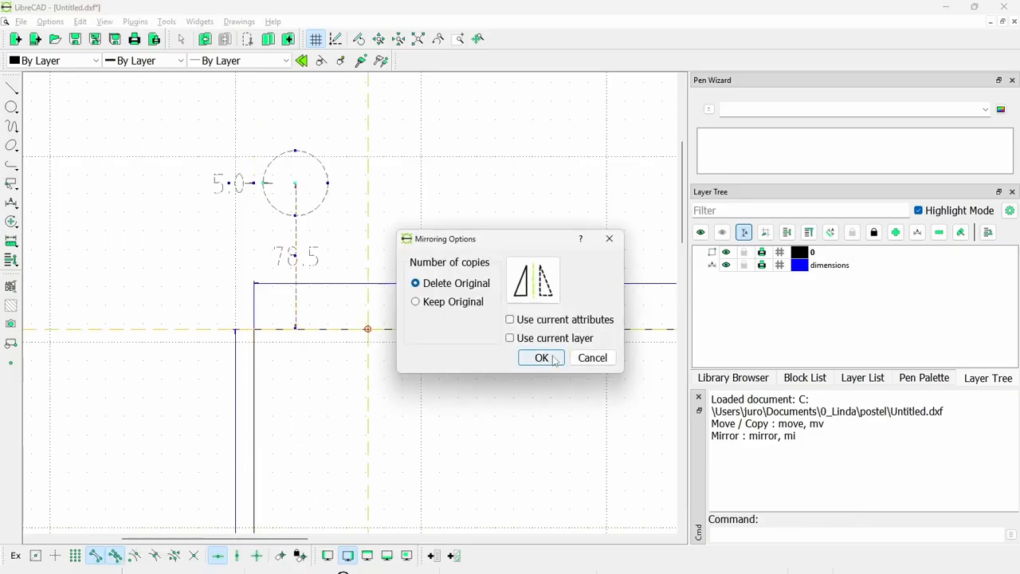
left_click(542, 358)
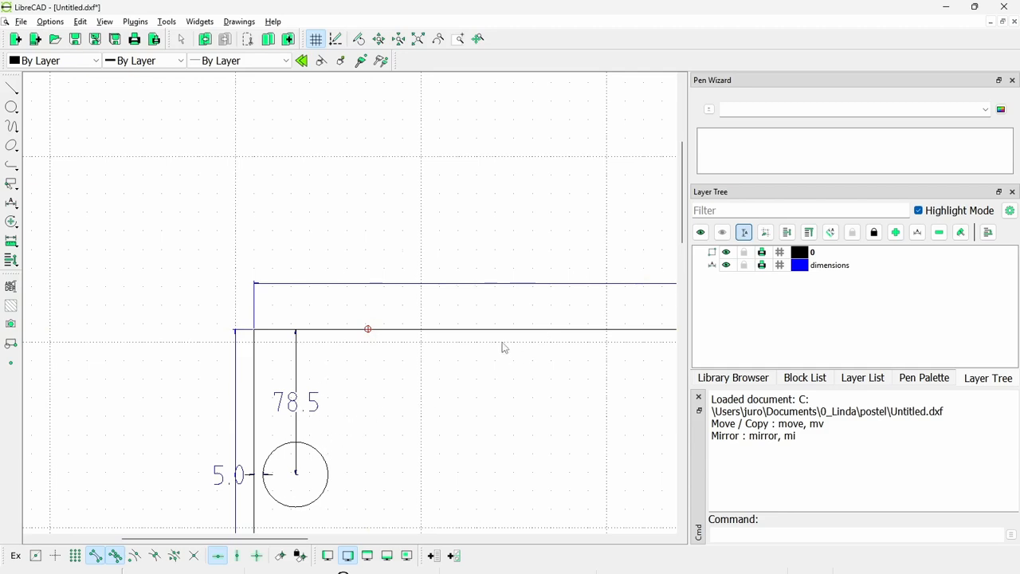
- Examine the placement of both circles and their dimensions along the rectangle's left side in the overall drawing
scroll(507, 341, "up", 3)
scroll(511, 335, "down", 2)
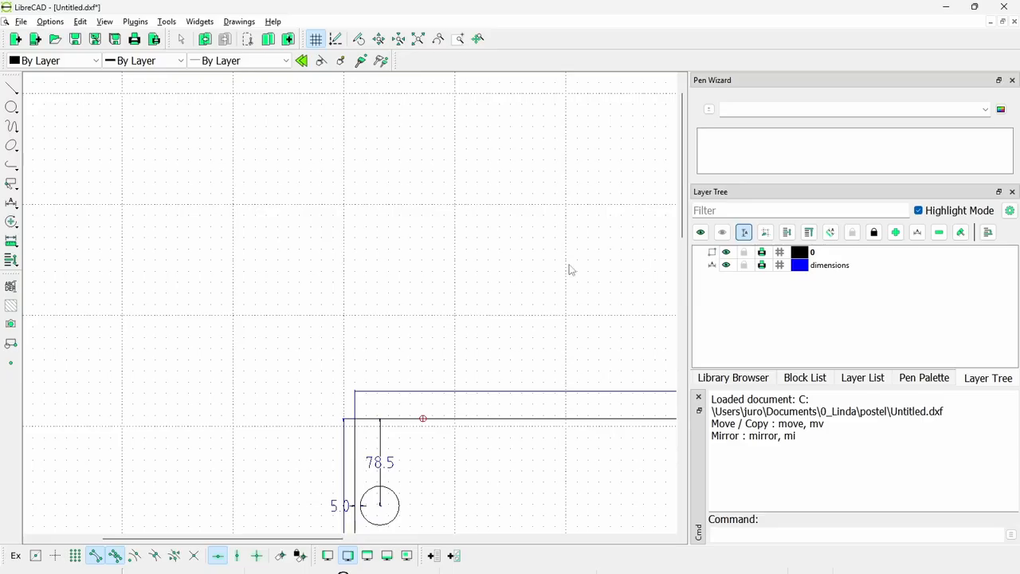
middle_click_drag(555, 291, 509, 97)
middle_click_drag(563, 409, 447, 280)
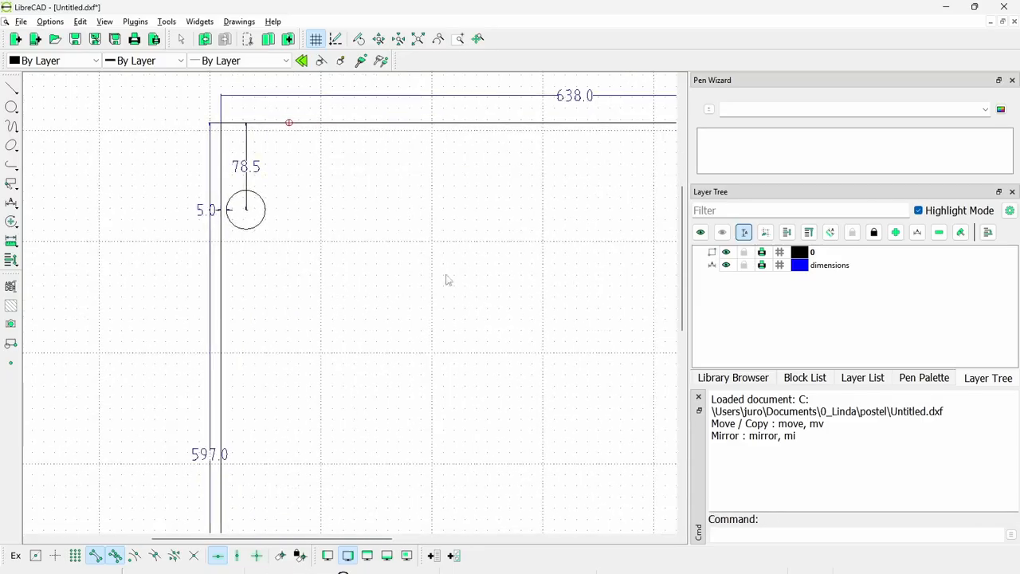
scroll(384, 249, "down", 2)
mouse_move(490, 330)
middle_mouse_down()
mouse_move(443, 246)
mouse_move(412, 235)
mouse_move(386, 263)
middle_mouse_up()
scroll(412, 234, "down", 2)
scroll(258, 217, "up", 3)
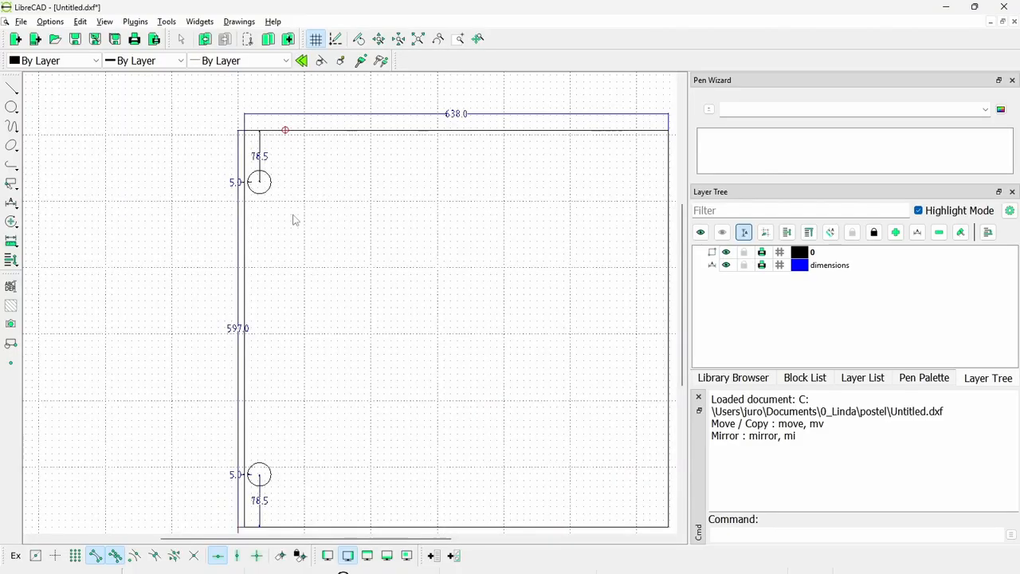
scroll(314, 236, "down", 2)
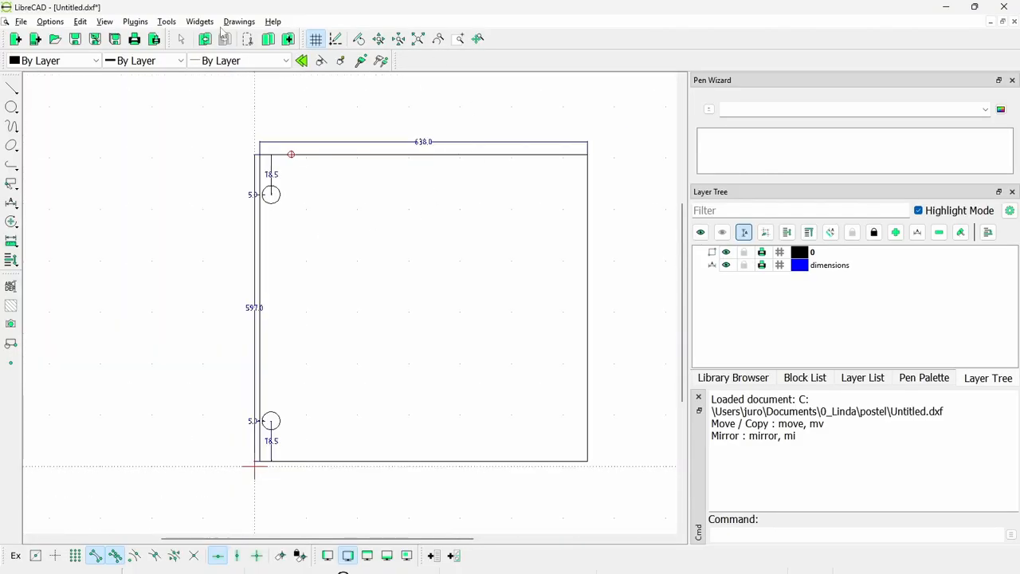
- Open the print preview, set the print scale to 1:5 and centre the drawing on the page
left_click(21, 22)
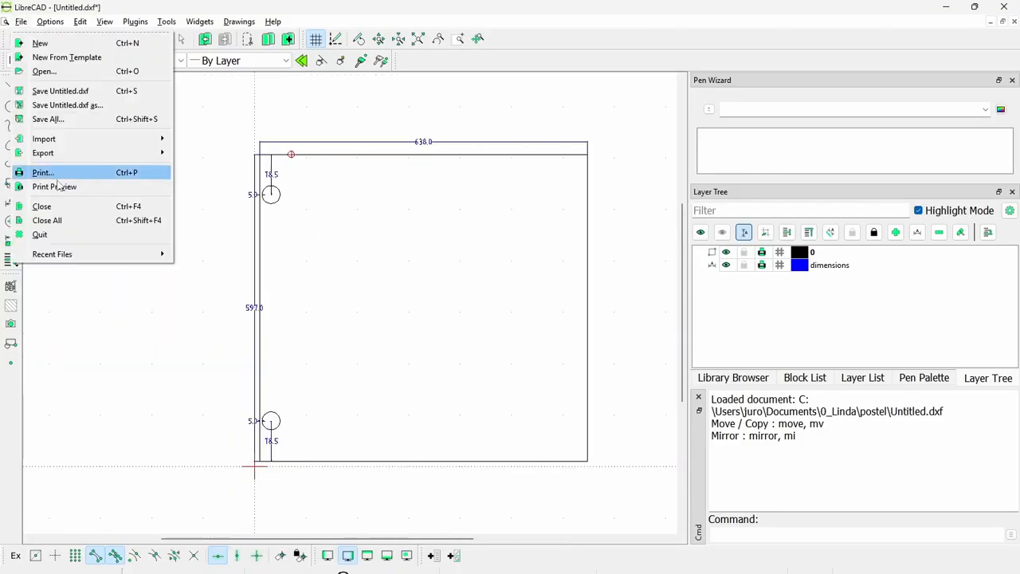
left_click(58, 186)
left_click(466, 62)
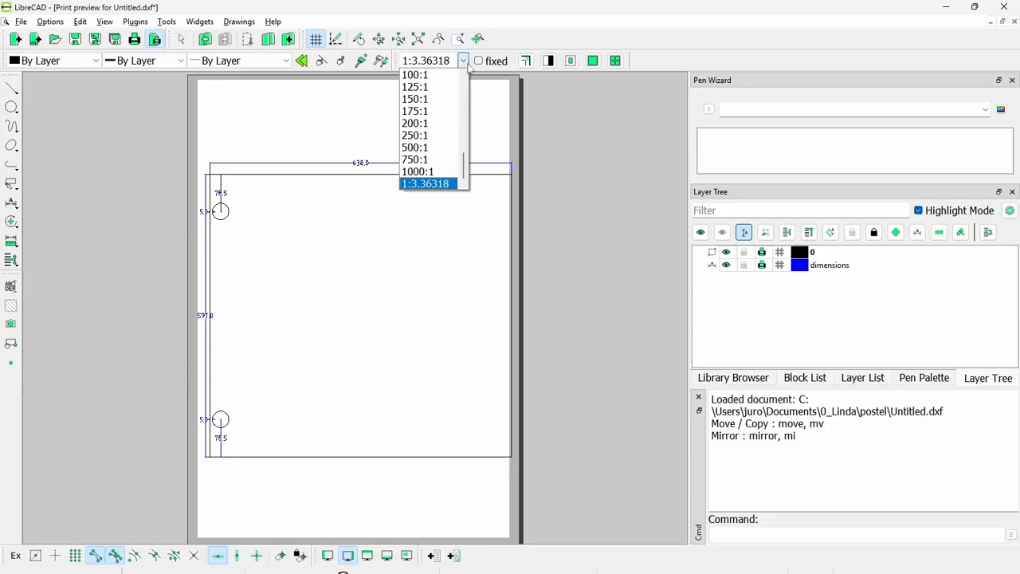
scroll(418, 123, "up", 8)
left_click(418, 99)
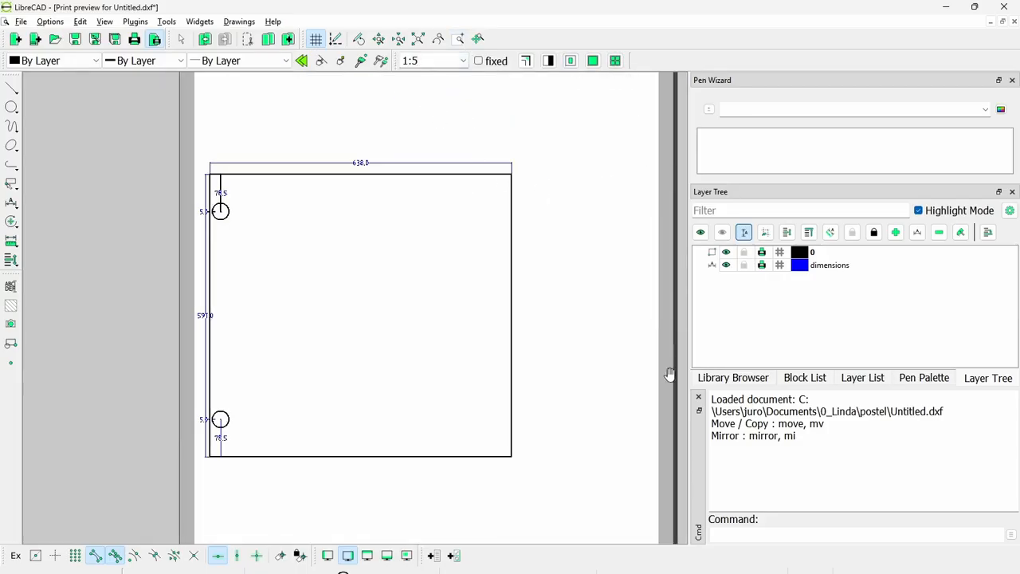
left_click(570, 61)
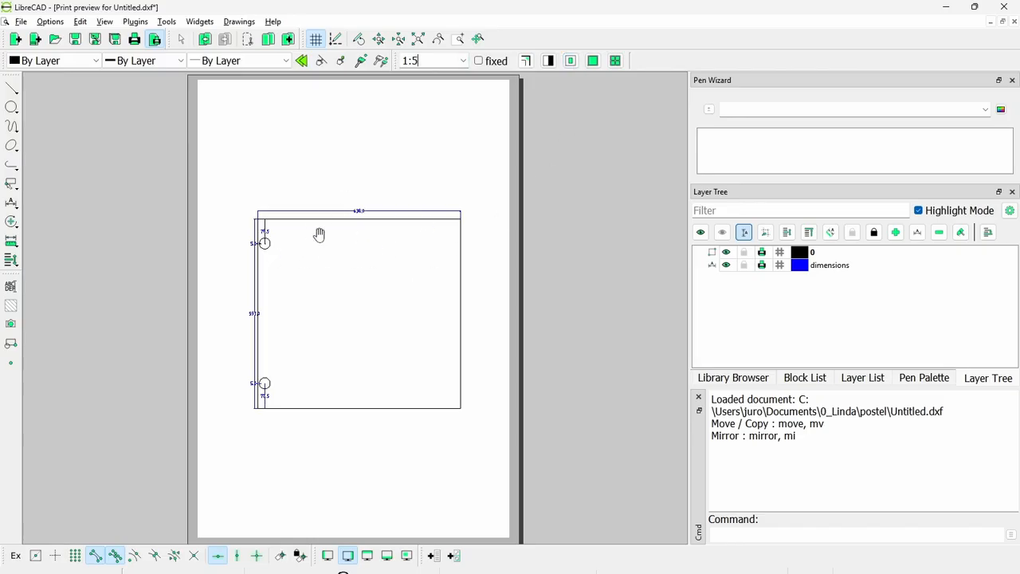
- Print the drawing as document1.pdf with the Adobe PDF printer, applying the changed paper size and margins, and switch to Adobe Acrobat
left_click(22, 22)
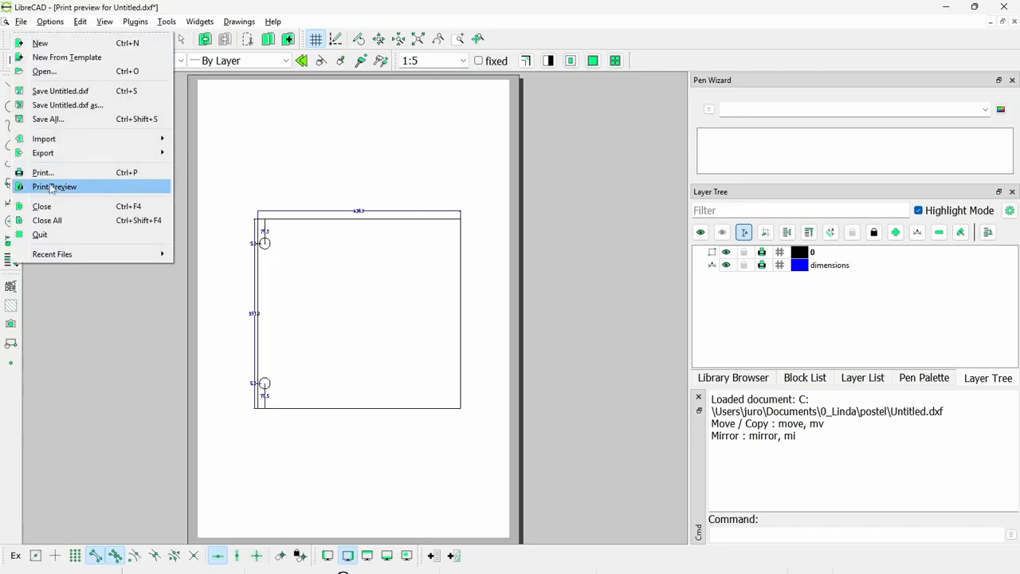
left_click(46, 173)
left_click(335, 121)
left_click(324, 148)
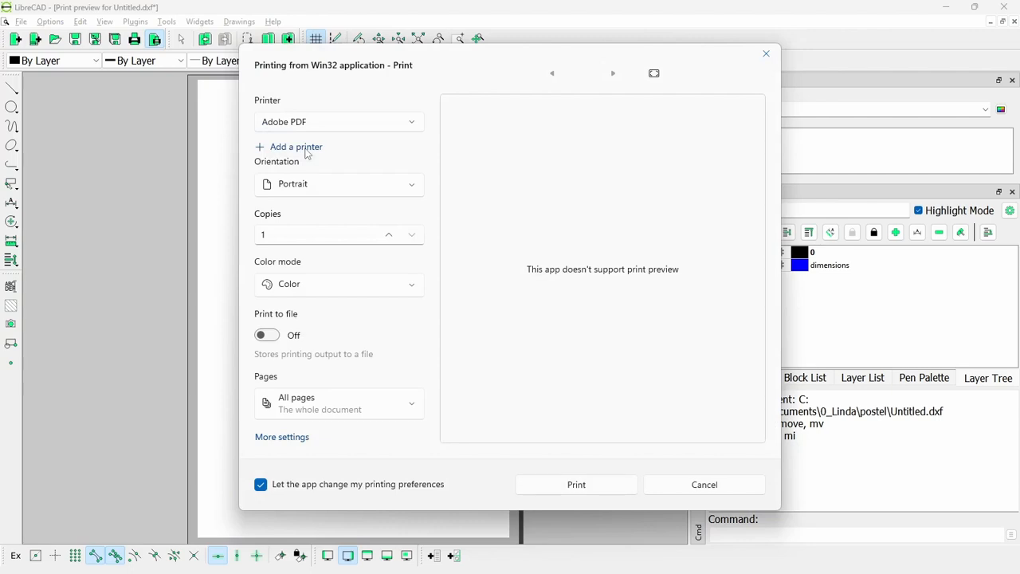
left_click(577, 485)
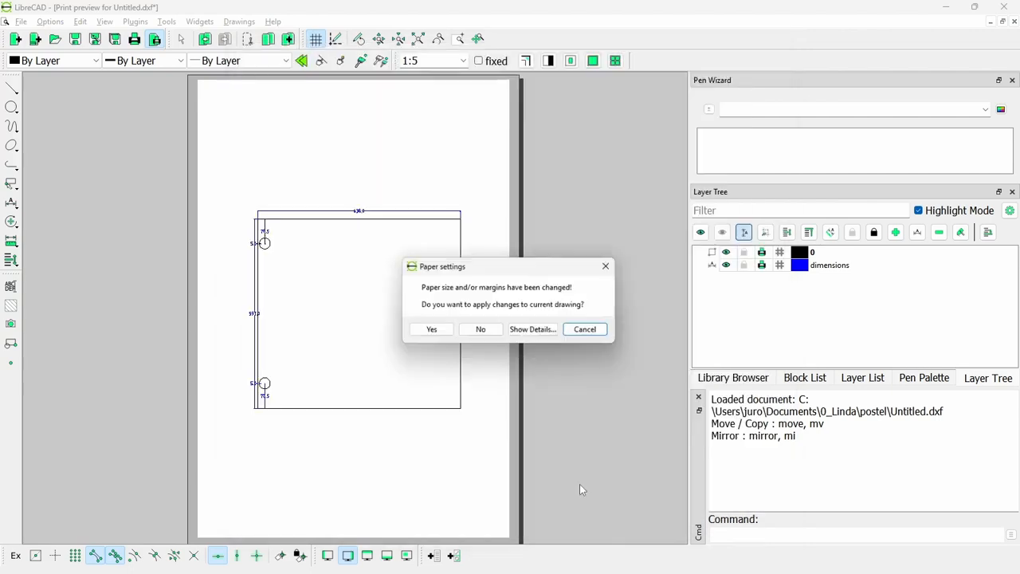
left_click(431, 330)
left_click(503, 332)
left_click(539, 293)
left_click(777, 561)
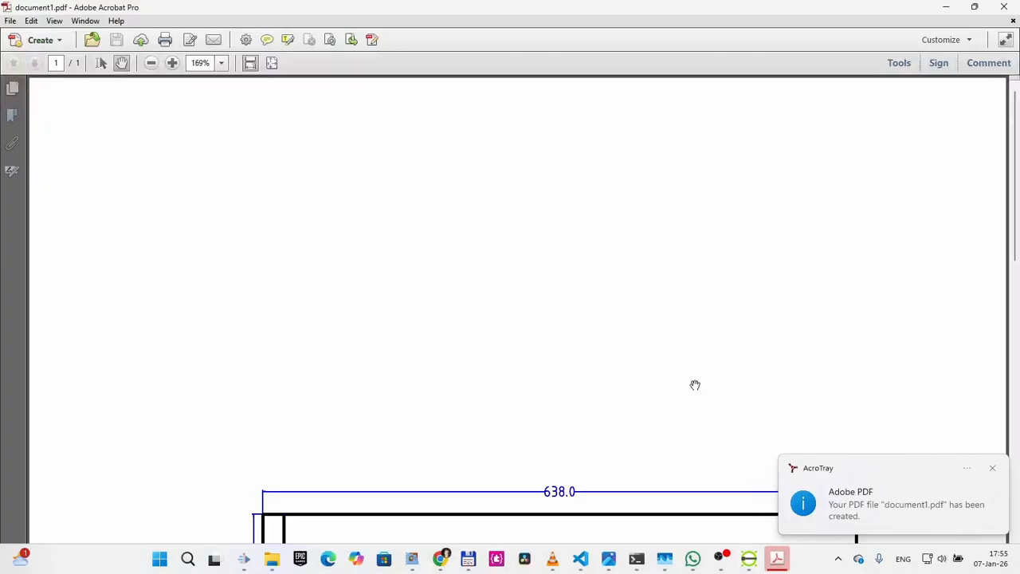
- Inspect how both circles and their dimensions came out in document1.pdf, and close the PDF
scroll(1015, 180, "down", 5)
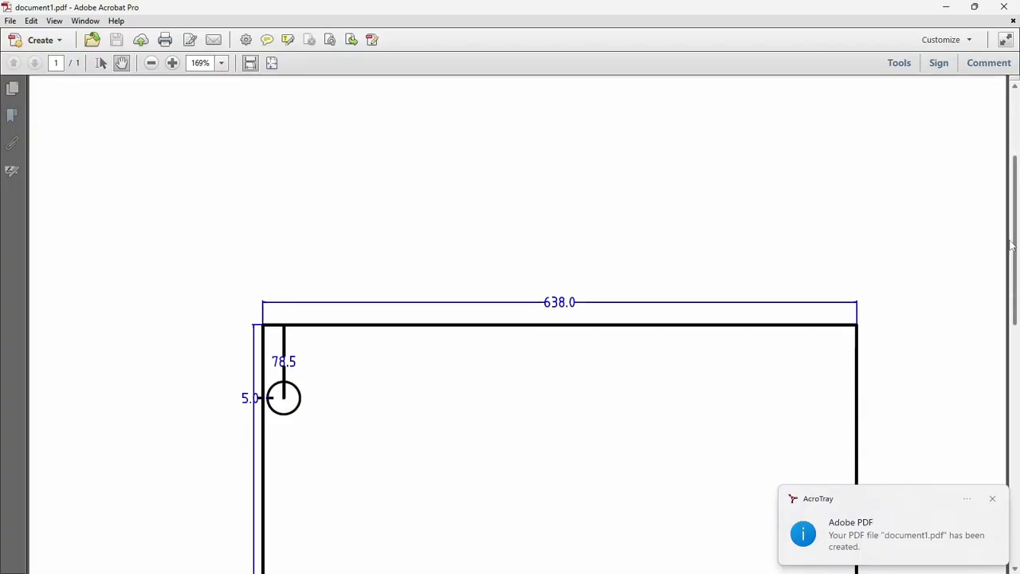
scroll(266, 338, "up", 2)
scroll(303, 443, "down", 1)
scroll(303, 444, "up", 6, "ctrl")
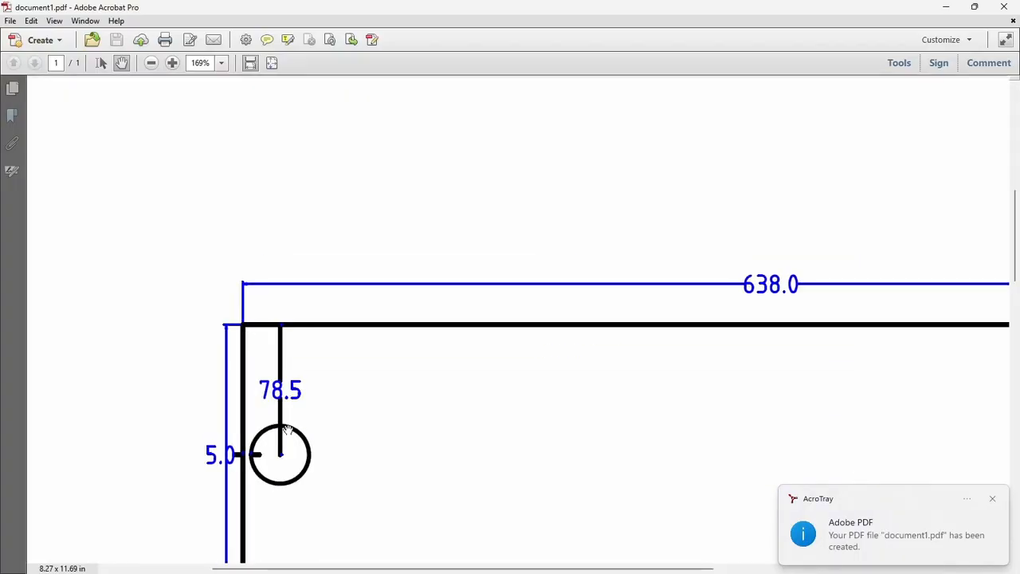
scroll(290, 423, "down", 3, "ctrl")
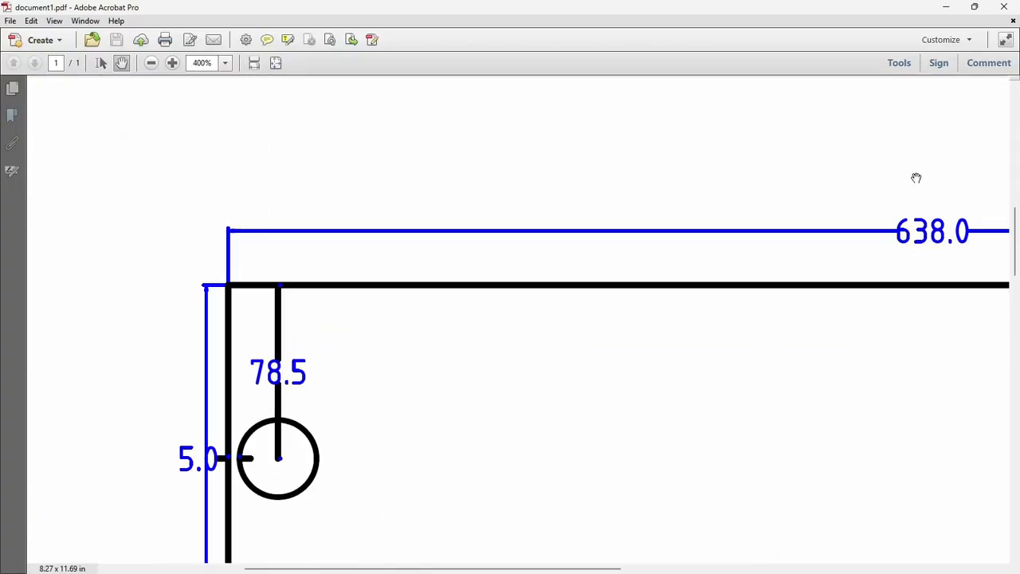
scroll(1018, 239, "down", 1)
left_click_drag(1017, 239, 1018, 400)
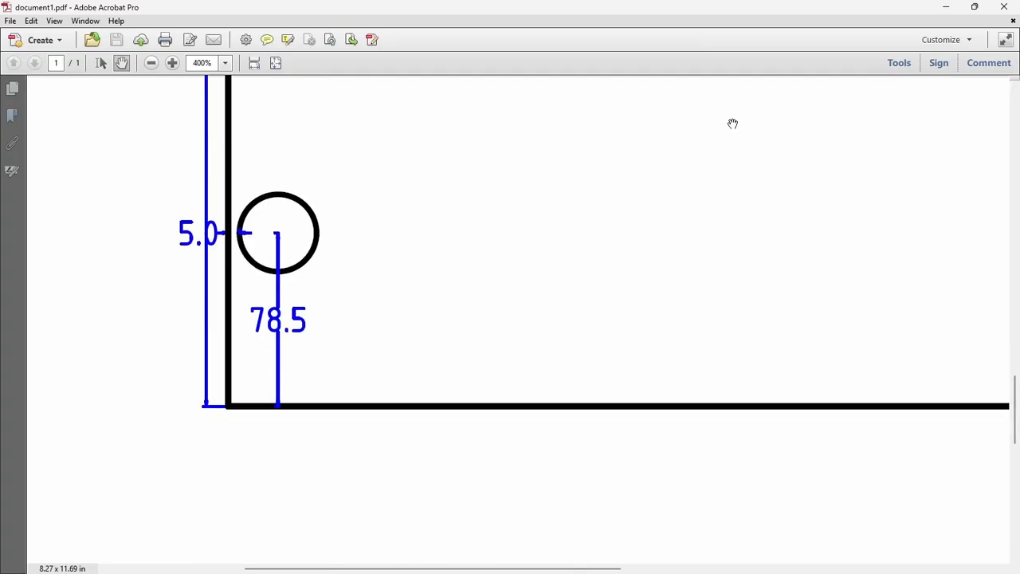
left_click(1005, 12)
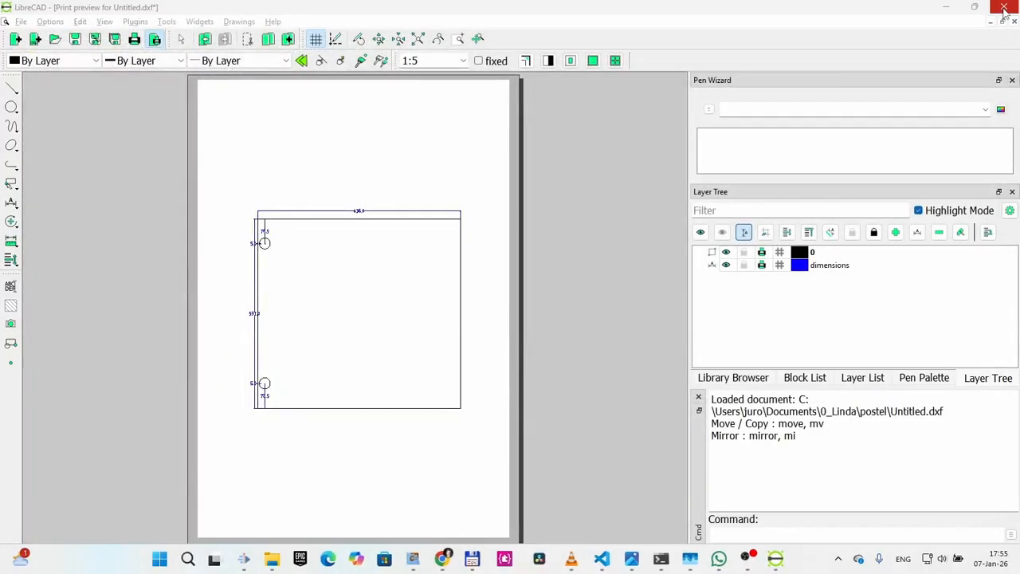
- Close and restart LibreCAD, and reopen the recent drawing Untitled.dxf
left_click(1005, 10)
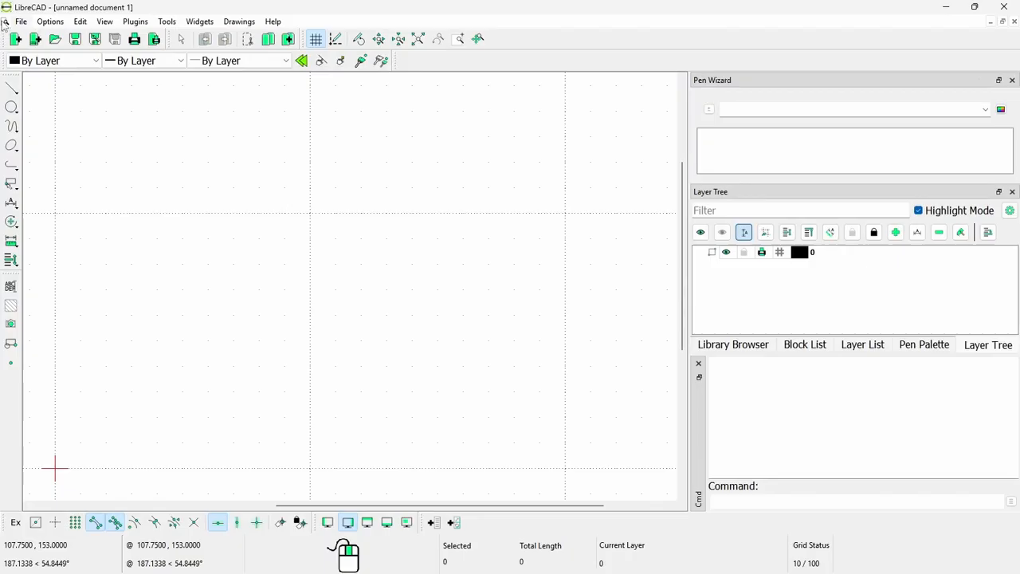
left_click(21, 21)
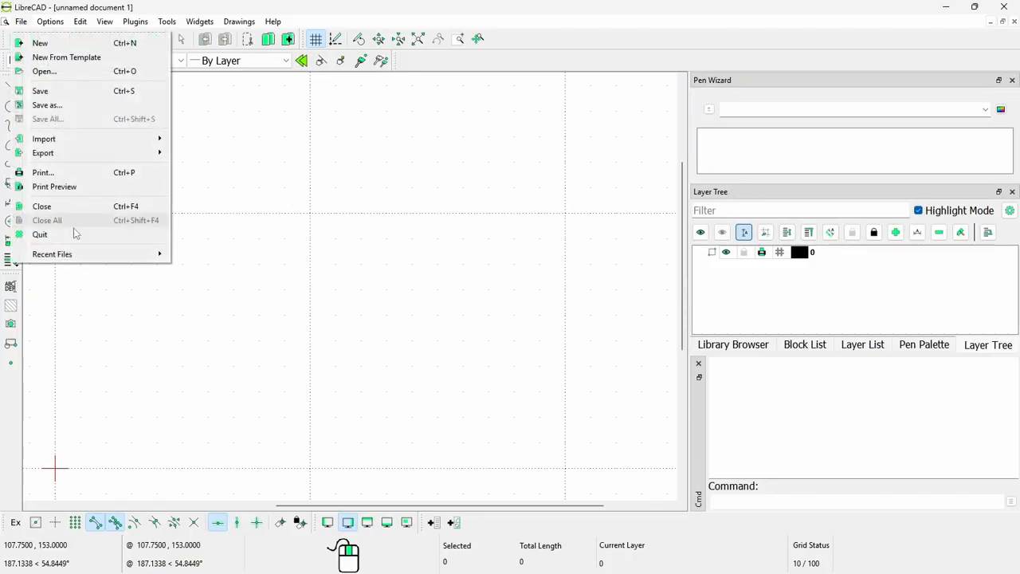
mouse_move(115, 254)
left_click(297, 254)
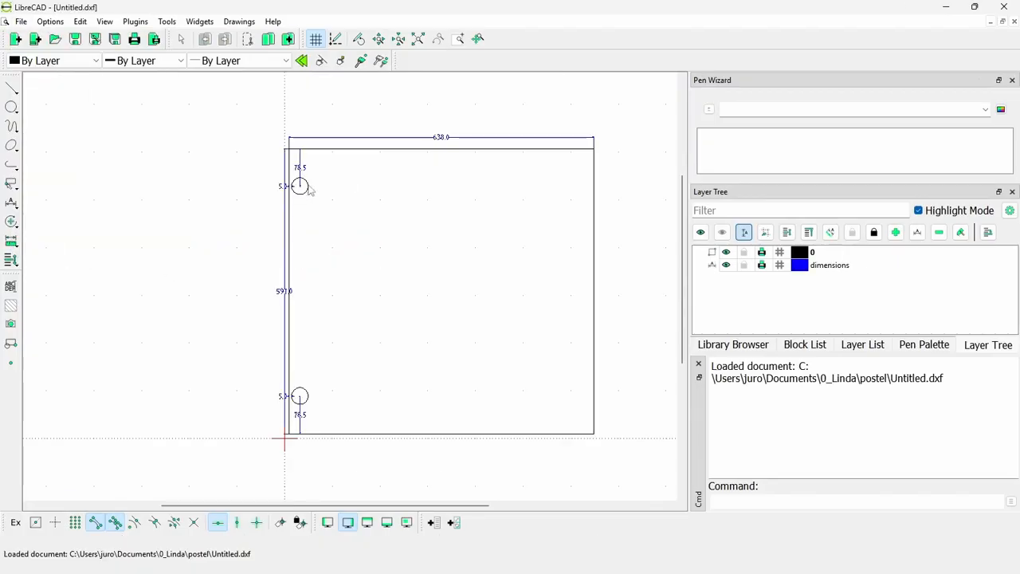
- Show the reopened drawing in print preview at a scale of 1:5, centred on the page
scroll(291, 403, "up", 5)
scroll(298, 167, "down", 5)
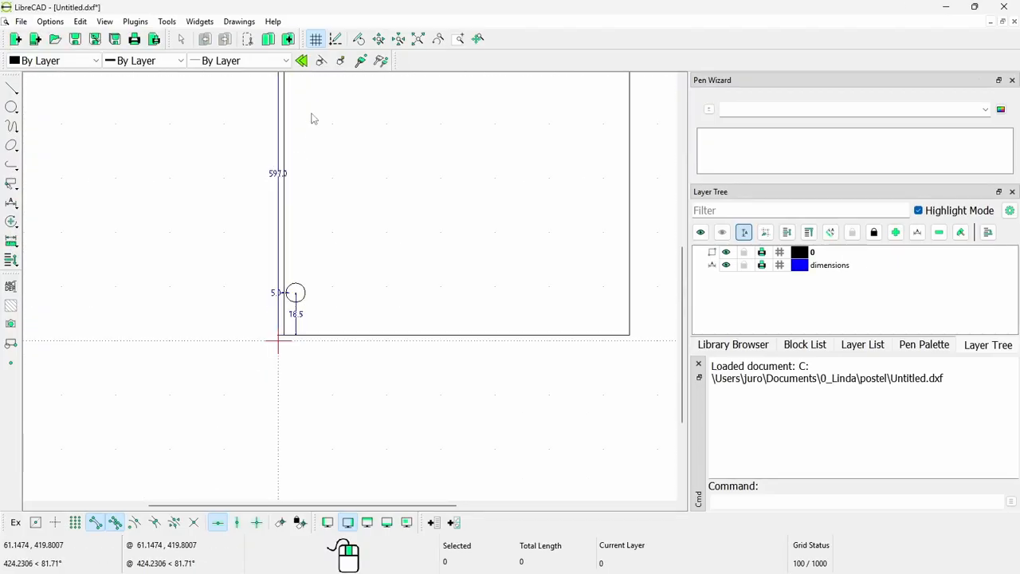
scroll(311, 118, "down", 2, "ctrl")
scroll(312, 118, "up", 5, "ctrl")
scroll(295, 255, "up", 4)
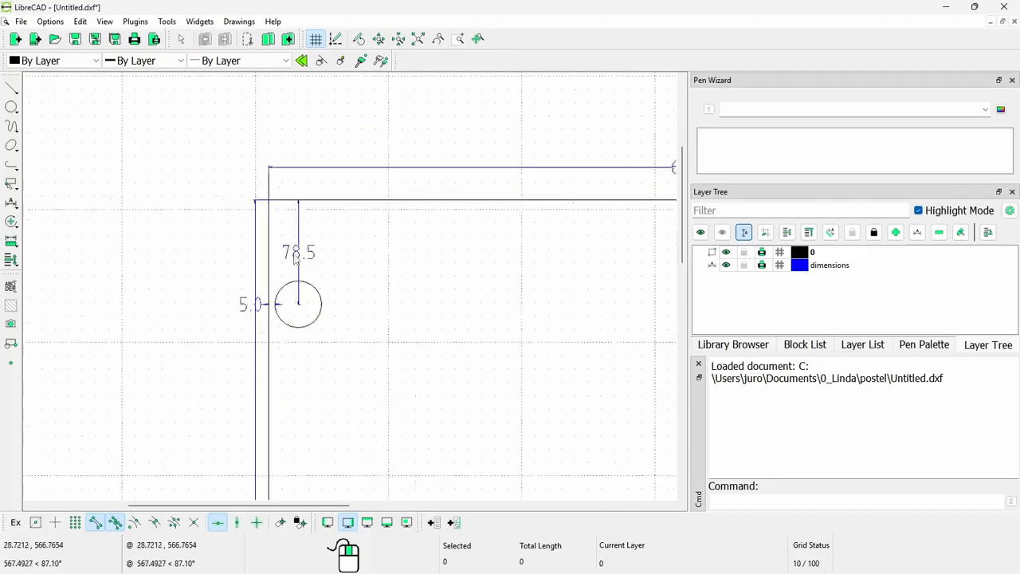
left_click(20, 21)
left_click(94, 183)
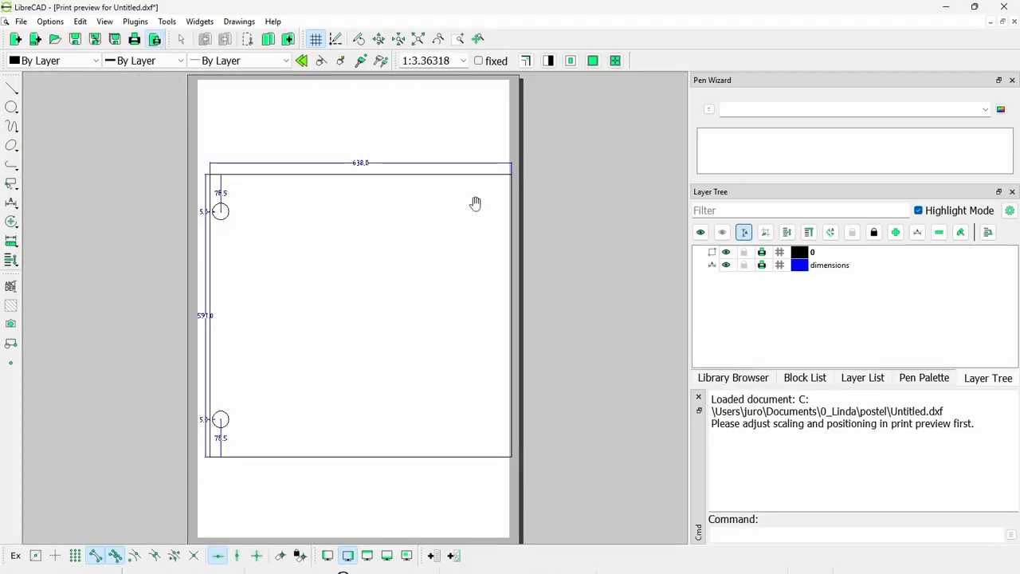
left_click(463, 60)
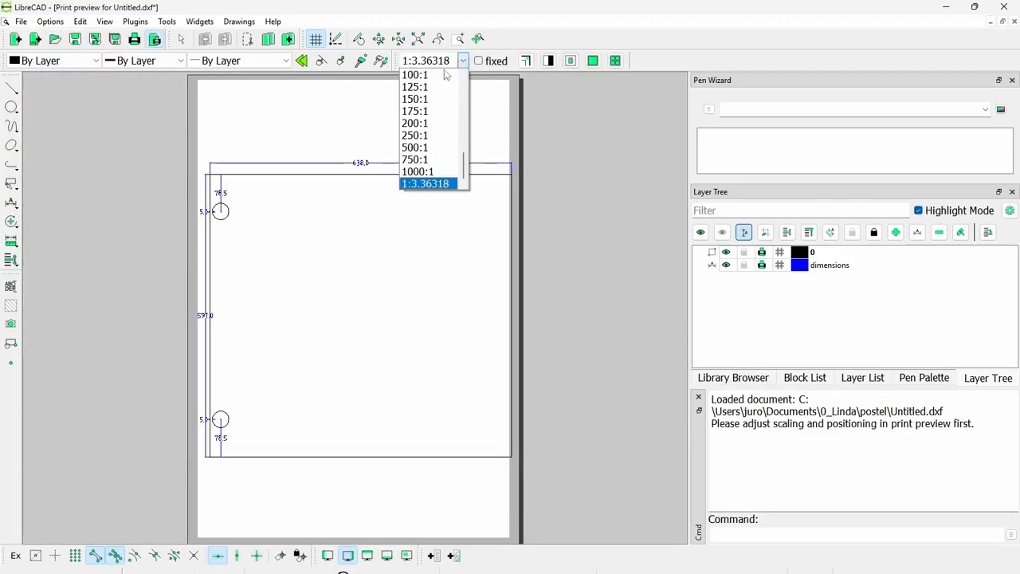
scroll(430, 131, "up", 5)
left_click(431, 97)
left_click(569, 64)
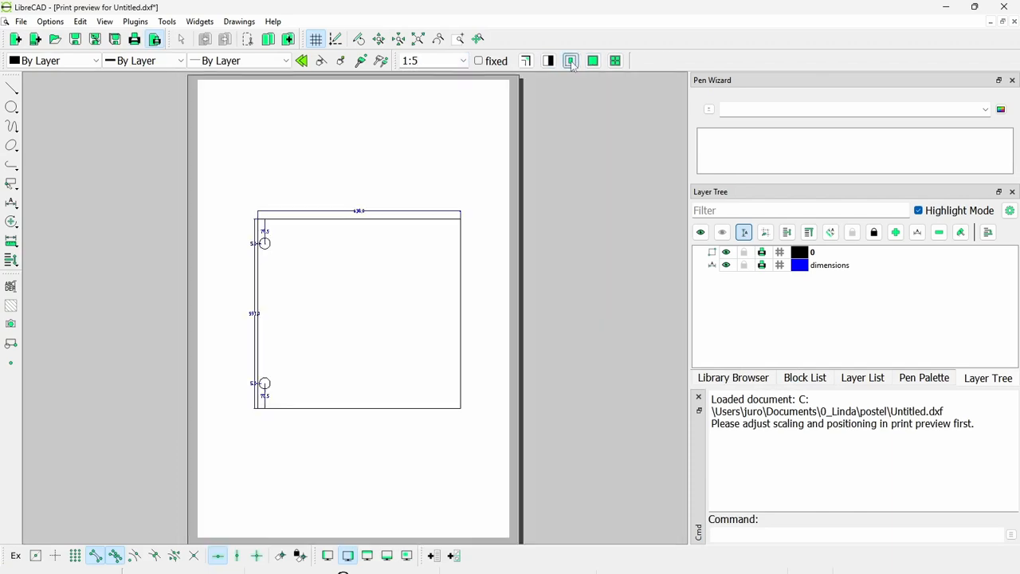
- Print the reopened drawing to document1.pdf again and view the upper circle's dimensions in the new PDF
left_click(20, 22)
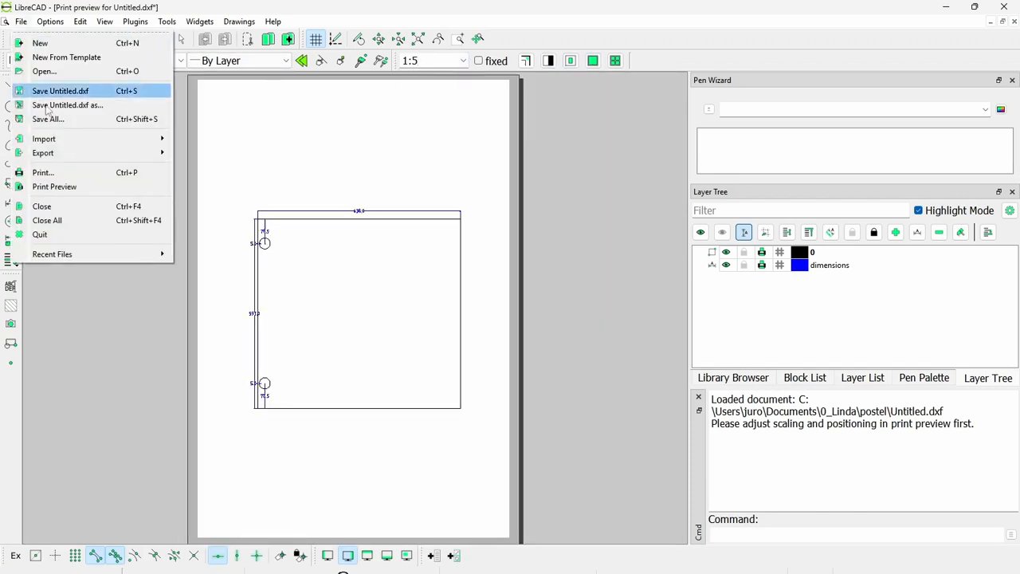
left_click(43, 173)
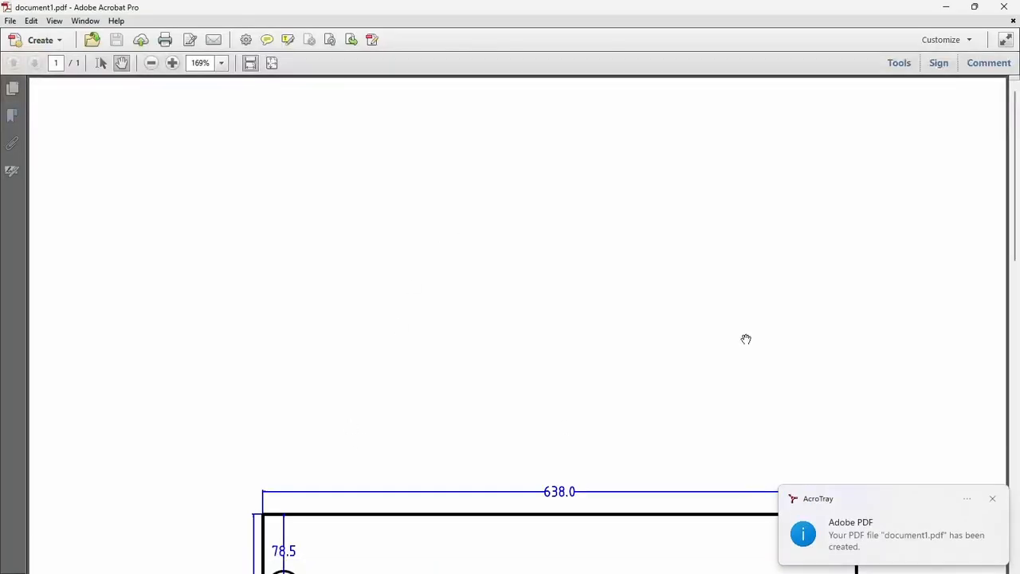
scroll(337, 112, "down", 5)
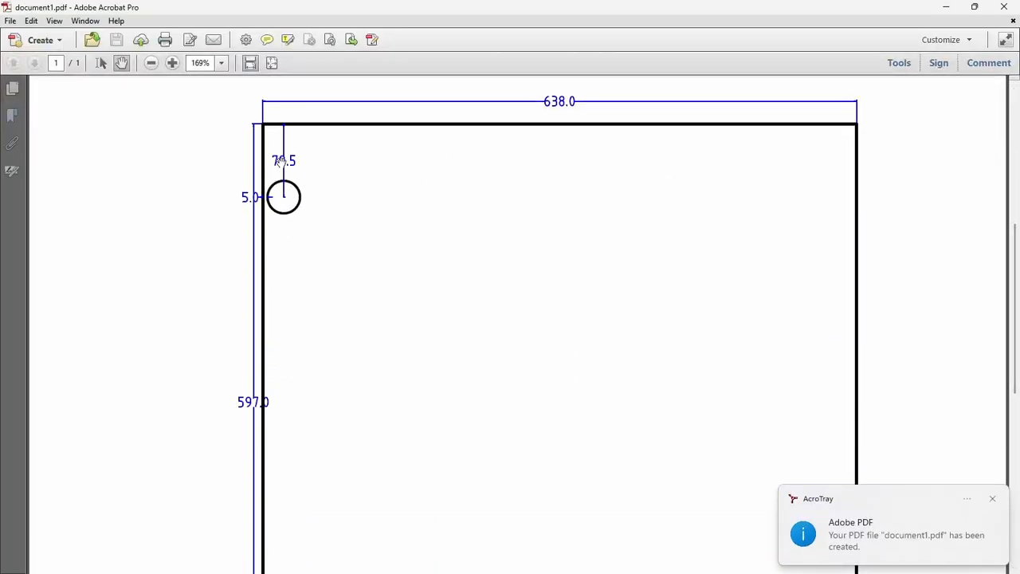